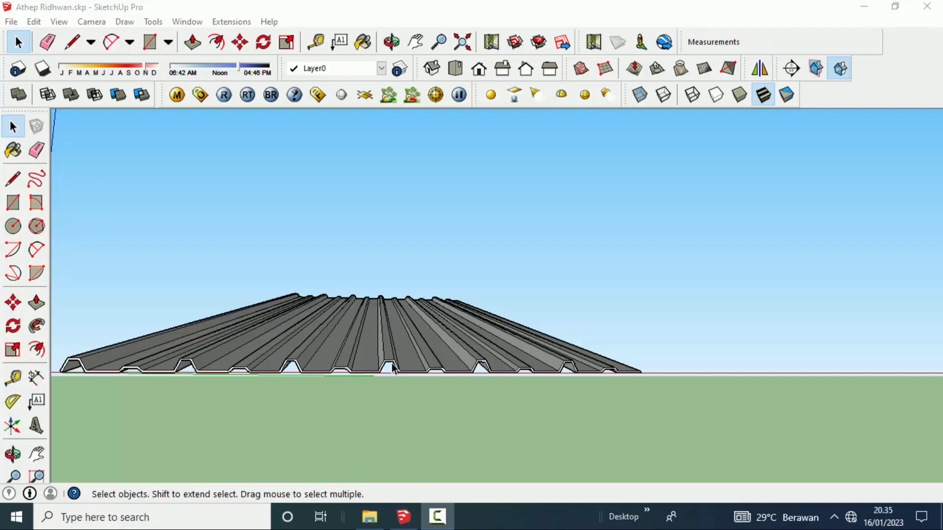
- Draw an upright 2000 by 500 mm rectangle on the ground beside the roof sheet
scroll(393, 368, up, 2)
mouse_move(392, 368)
middle_down()
mouse_move(387, 344)
mouse_move(368, 391)
middle_up()
mouse_move(557, 362)
middle_down()
mouse_move(314, 371)
mouse_move(458, 361)
mouse_move(427, 351)
mouse_move(412, 376)
middle_up()
key(c)
key(r)
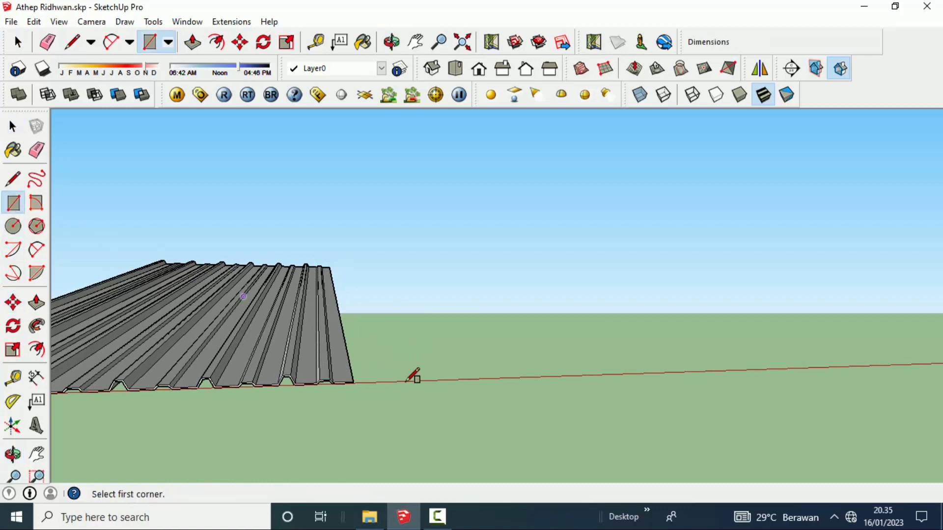
click(469, 379)
text(2000;5)
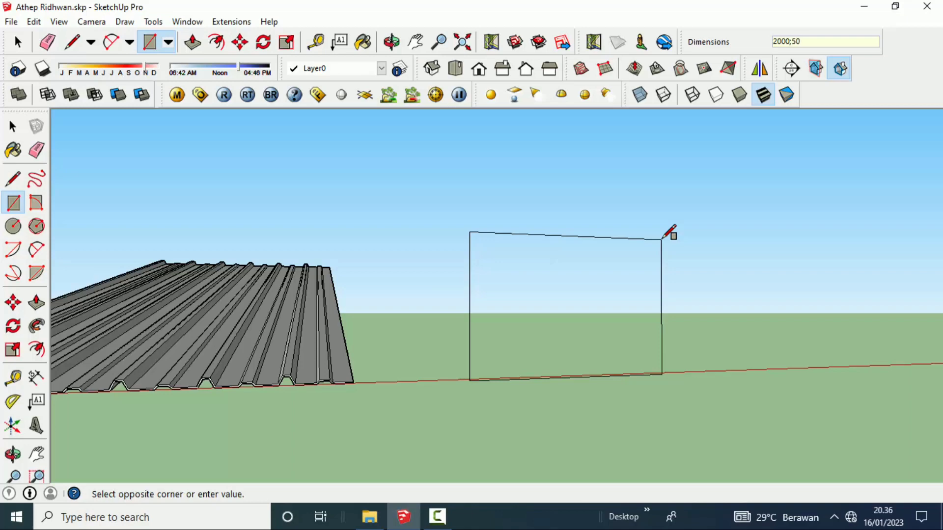
text(0)
key(Return)
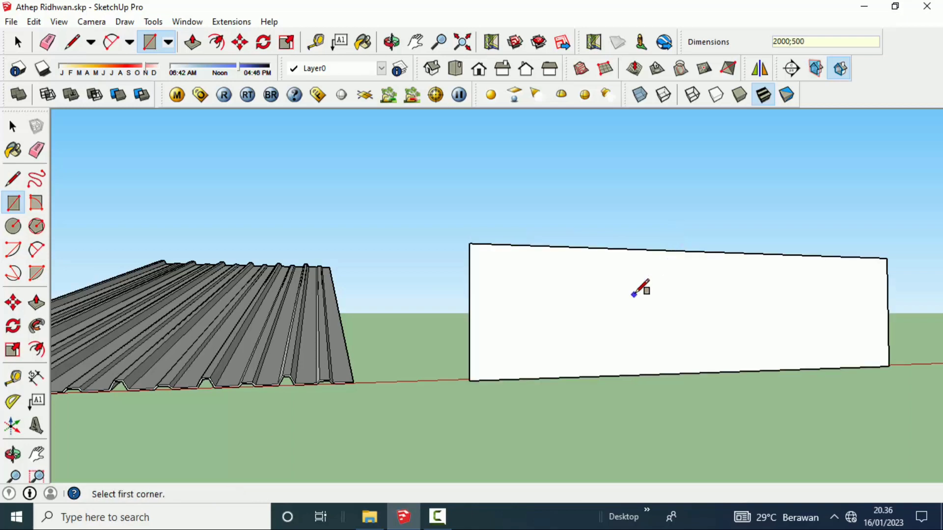
scroll(641, 289, up, 2)
scroll(641, 289, up, 2)
scroll(528, 305, up, 2)
- Place the first vertical guide lines from the rectangle's left edge, e.g. 100 and 1500 mm
middle_drag(528, 305, 560, 305)
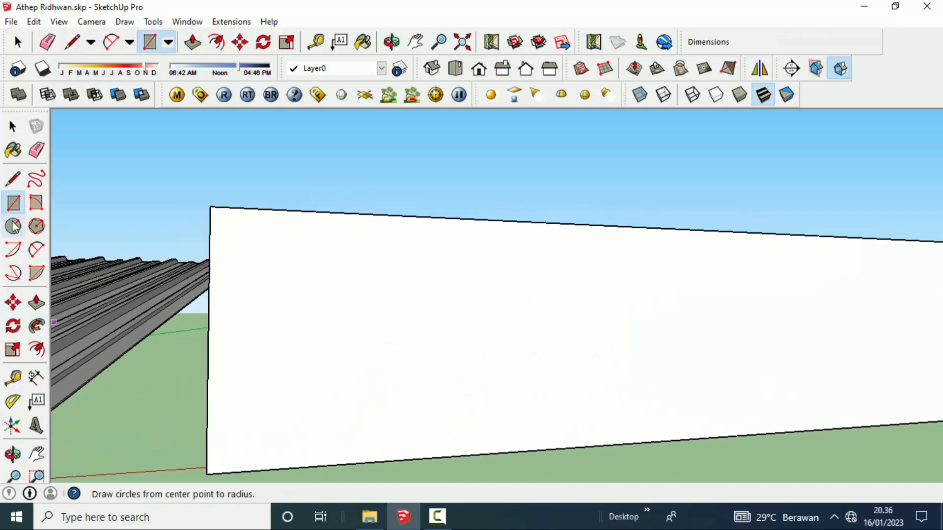
click(13, 377)
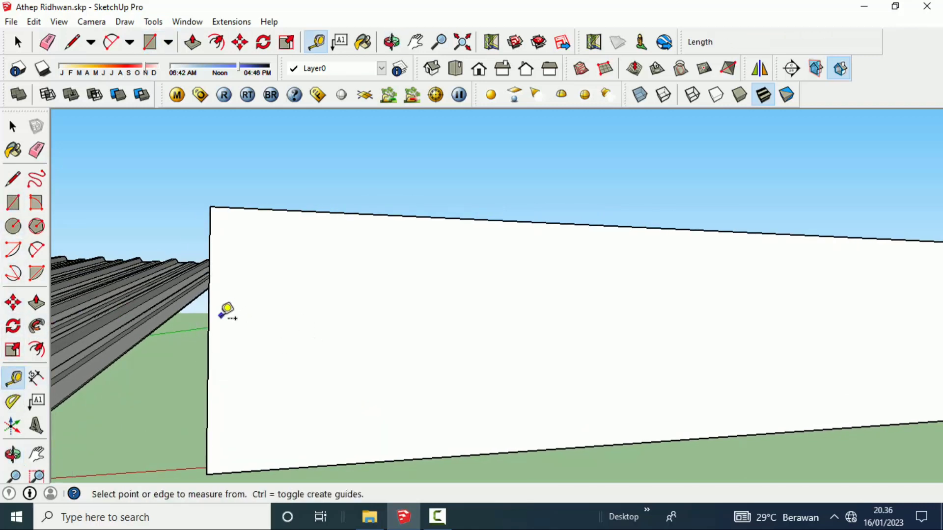
click(209, 327)
text(100)
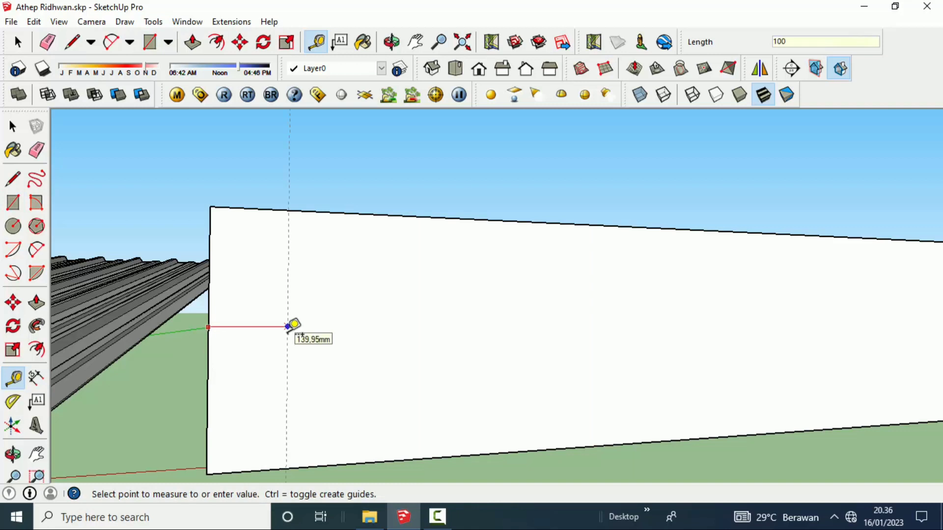
key(Return)
click(266, 330)
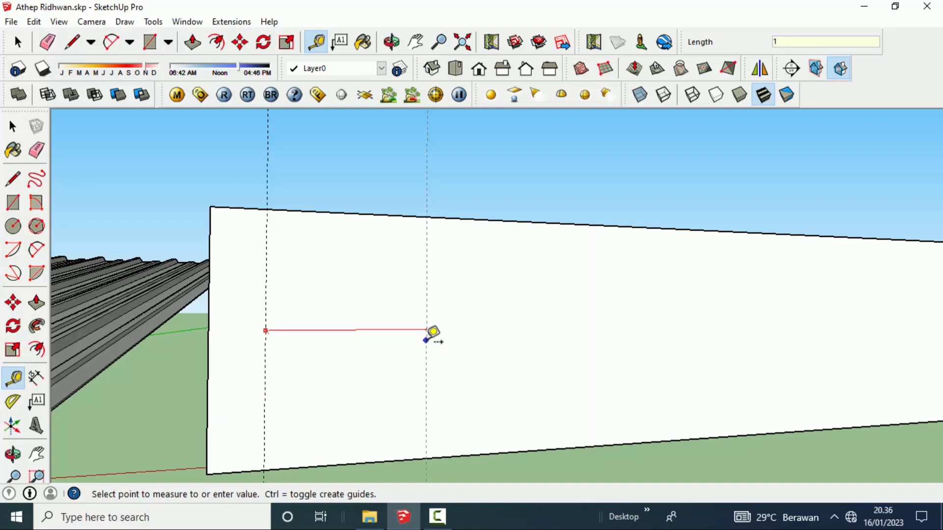
key(Return)
- Add a guide 250 mm from the first vertical guide and start a horizontal guide from the bottom edge
mouse_move(324, 339)
middle_down()
mouse_move(344, 286)
mouse_move(259, 285)
middle_up()
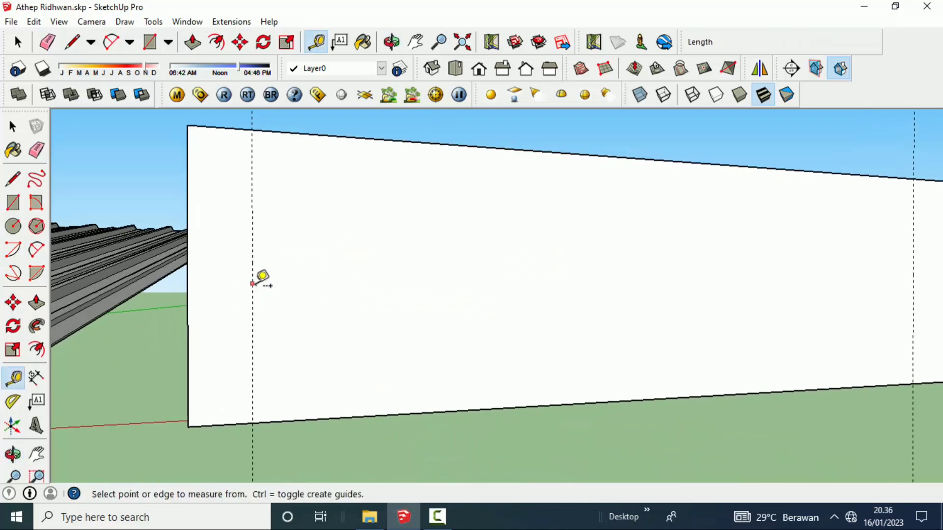
click(252, 283)
text(250)
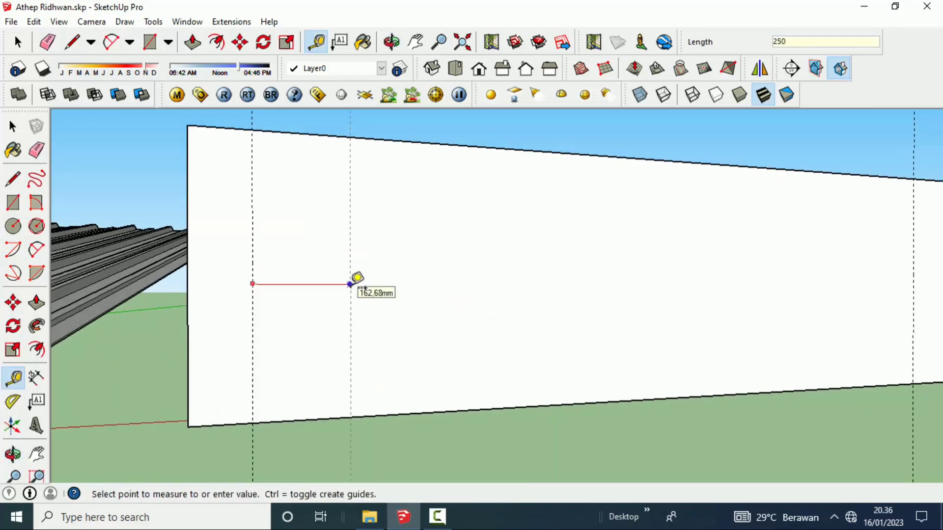
key(Return)
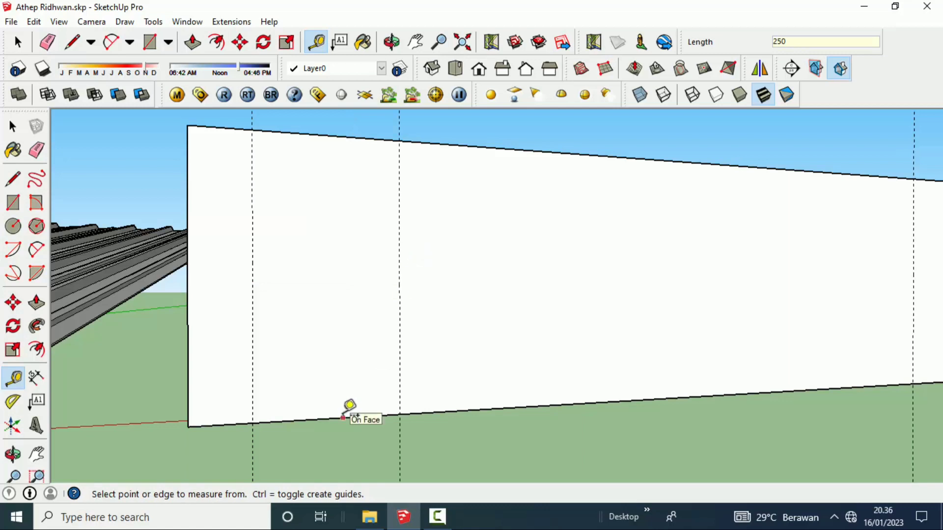
click(342, 417)
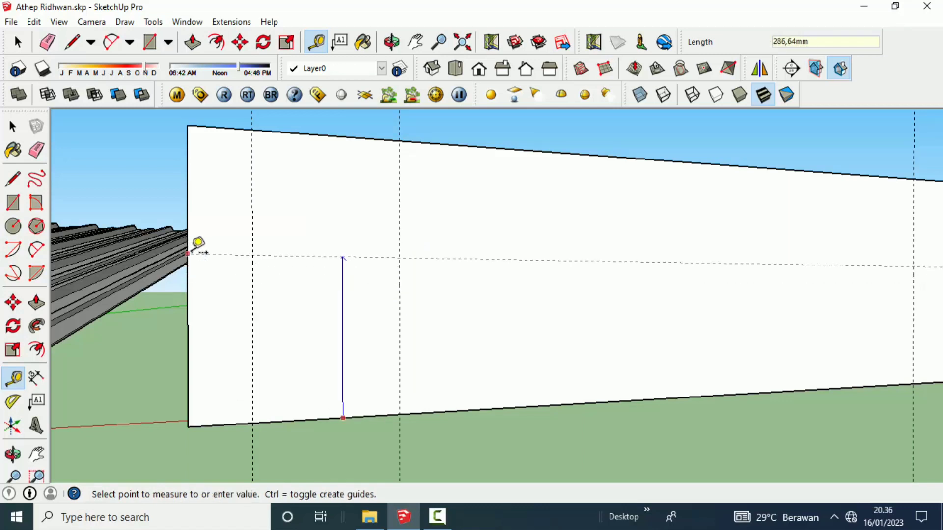
middle_drag(220, 267, 246, 261)
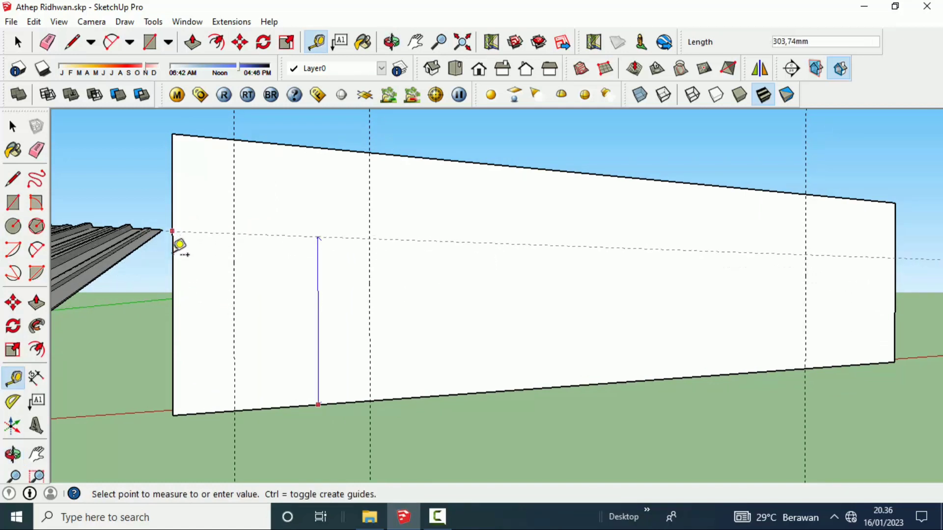
mouse_move(185, 270)
middle_down()
mouse_move(136, 314)
mouse_move(185, 274)
middle_up()
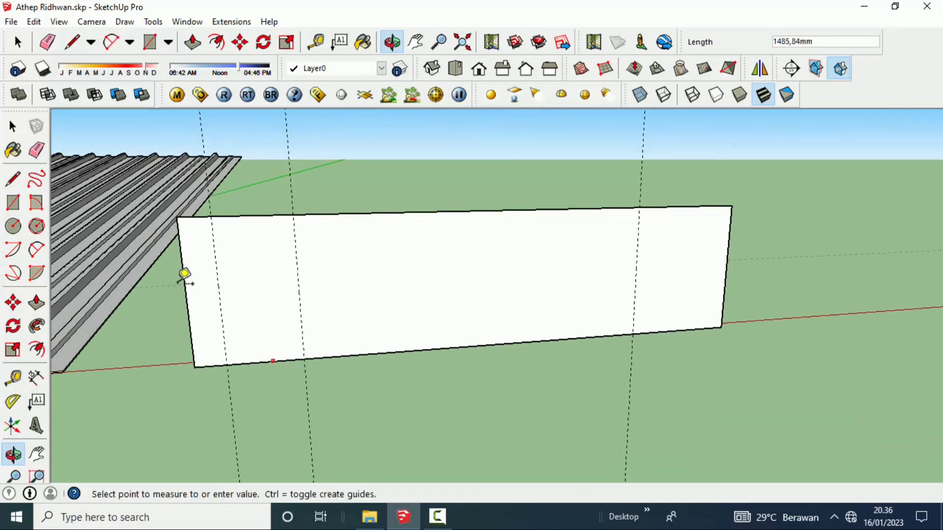
- Commit the horizontal guide and add another guide 30 mm from it
key(Escape)
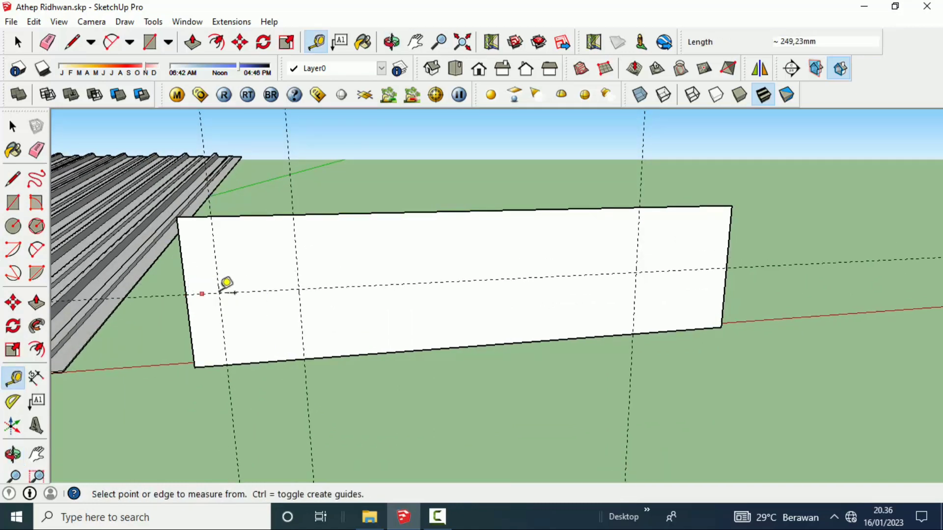
scroll(231, 285, up, 1)
scroll(236, 284, up, 1)
scroll(248, 289, up, 2)
mouse_move(252, 291)
middle_down()
mouse_move(265, 282)
mouse_move(275, 293)
middle_up()
click(277, 289)
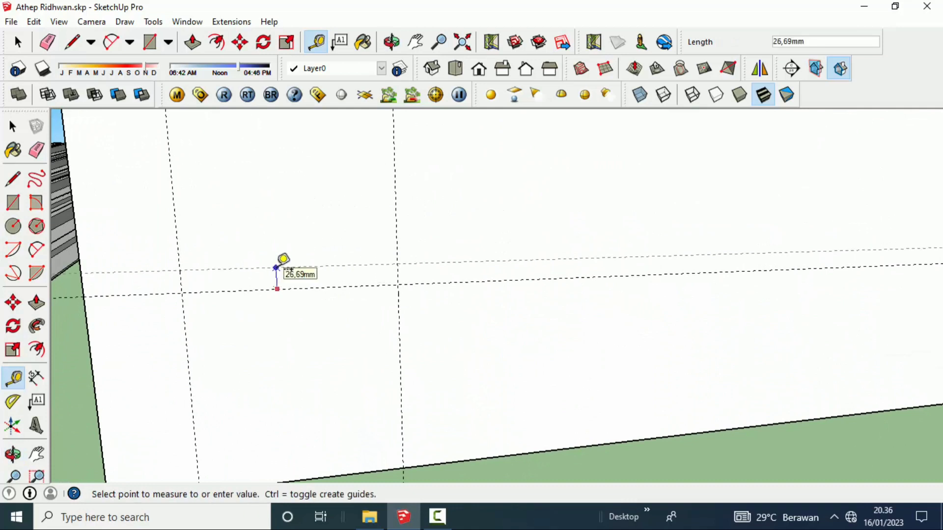
text(30)
key(Return)
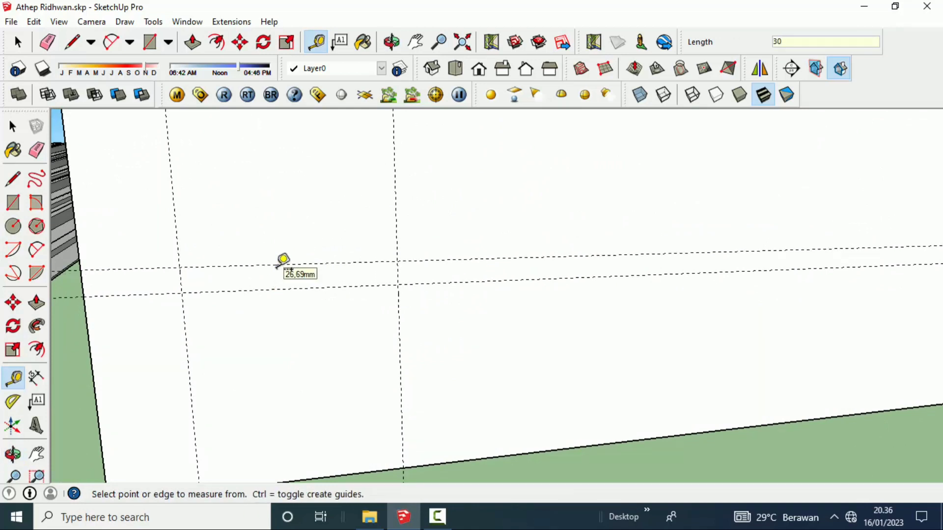
- Add vertical guides 100 mm and then 5 mm from the existing guides
click(285, 289)
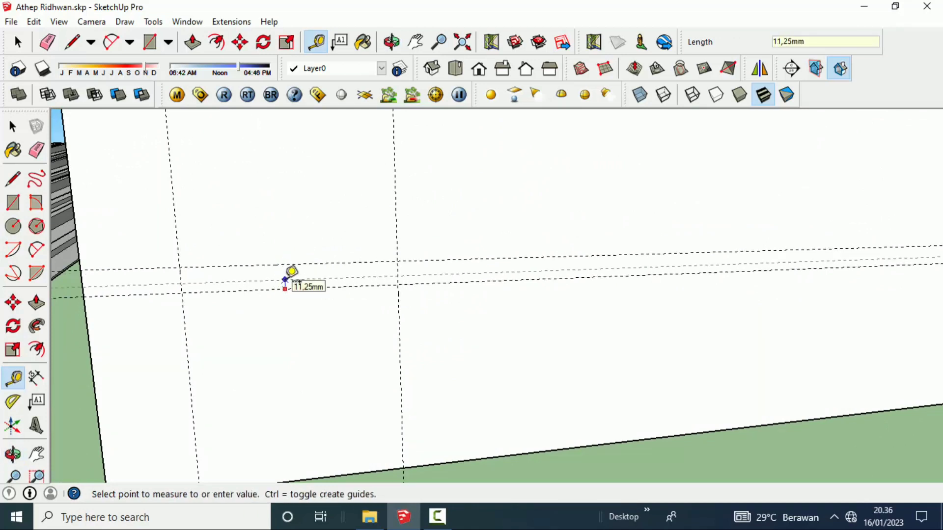
key(Return)
click(175, 228)
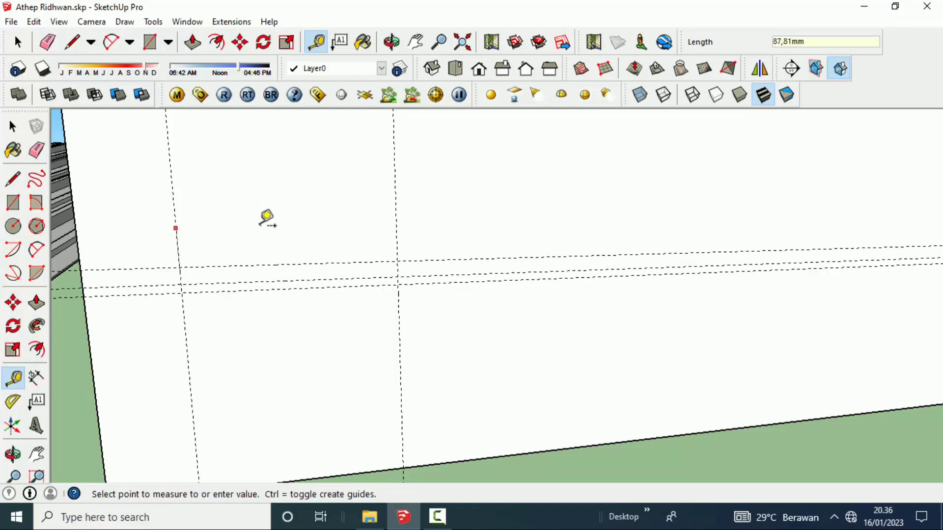
text(100)
key(Return)
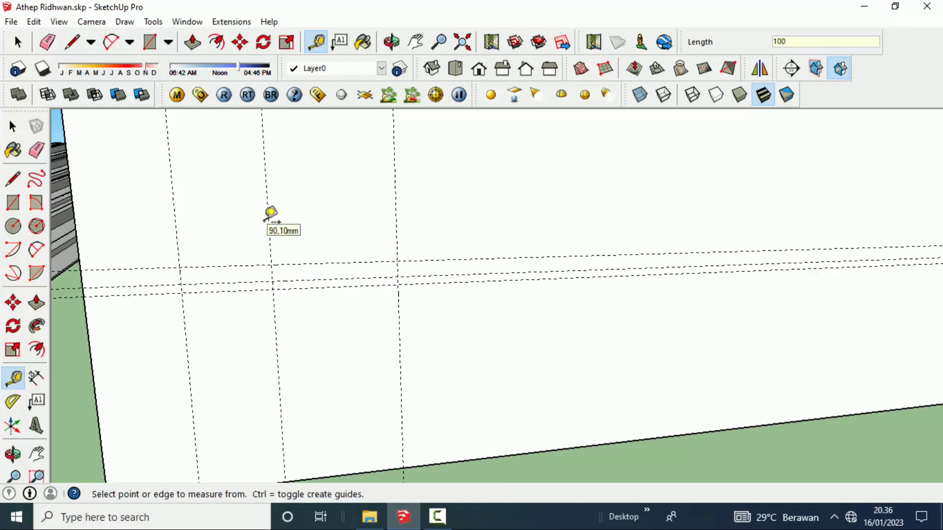
click(268, 217)
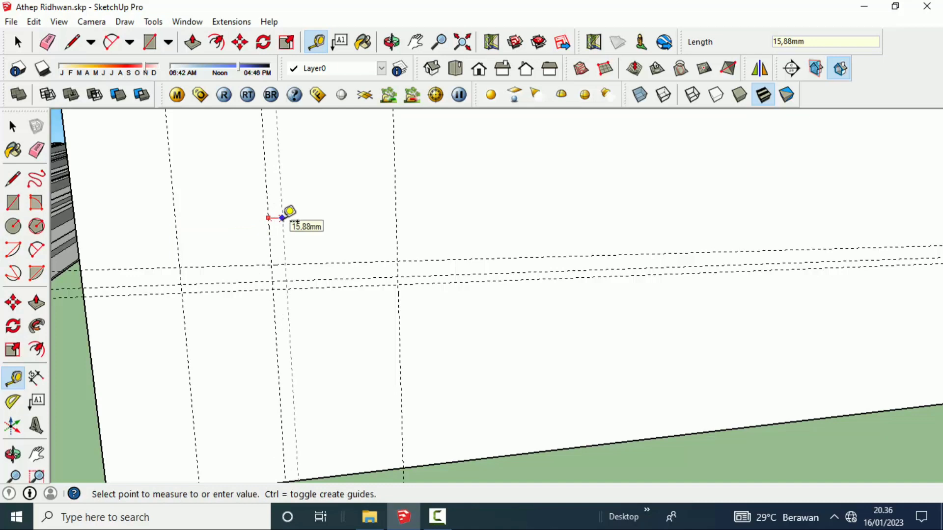
key(Return)
- Place three more rib guides, each 10 mm from the previous guide
click(311, 211)
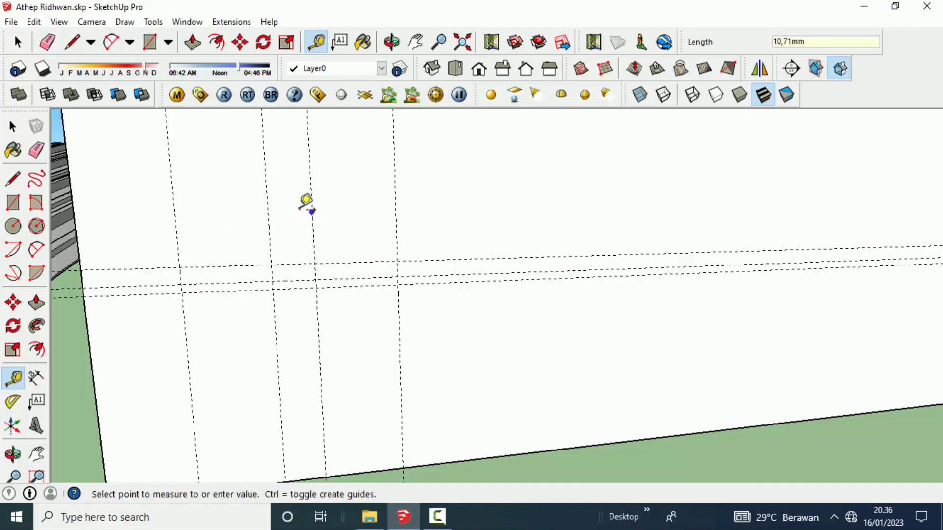
text(0)
key(Return)
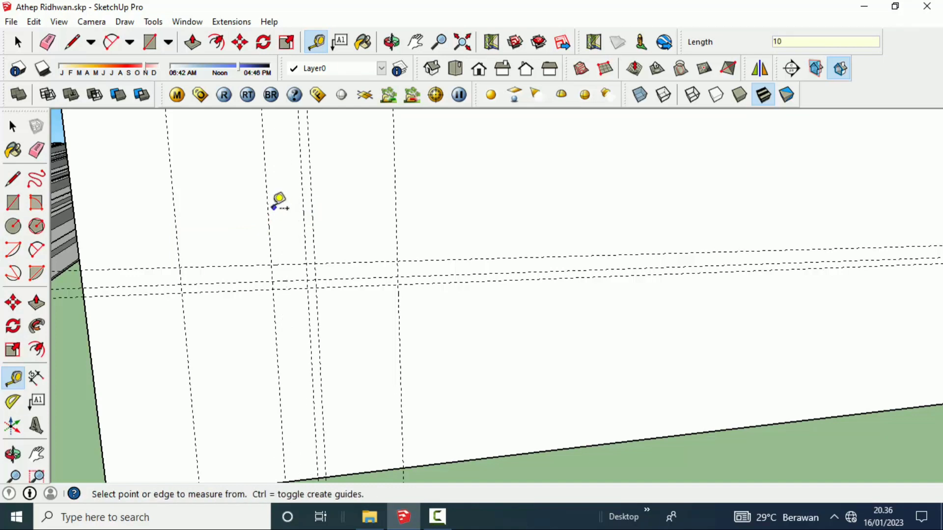
click(267, 202)
text(0)
key(Return)
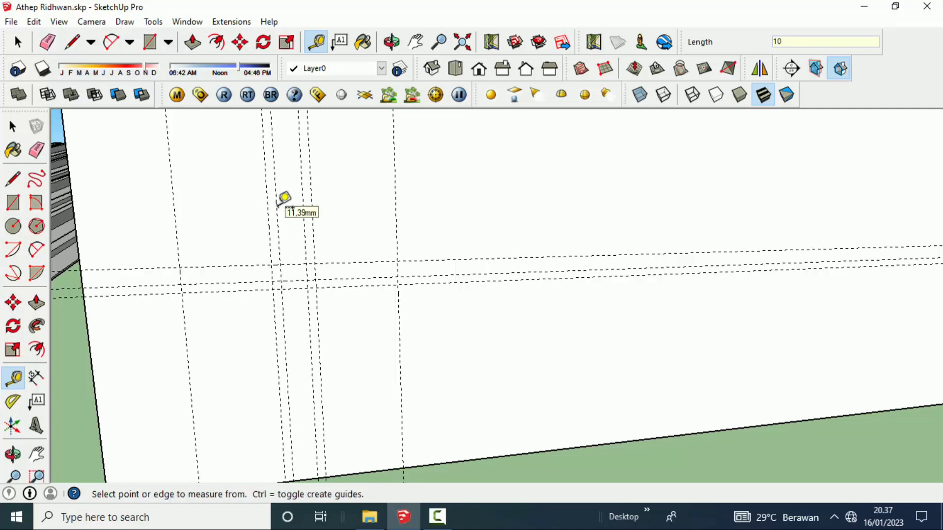
click(395, 199)
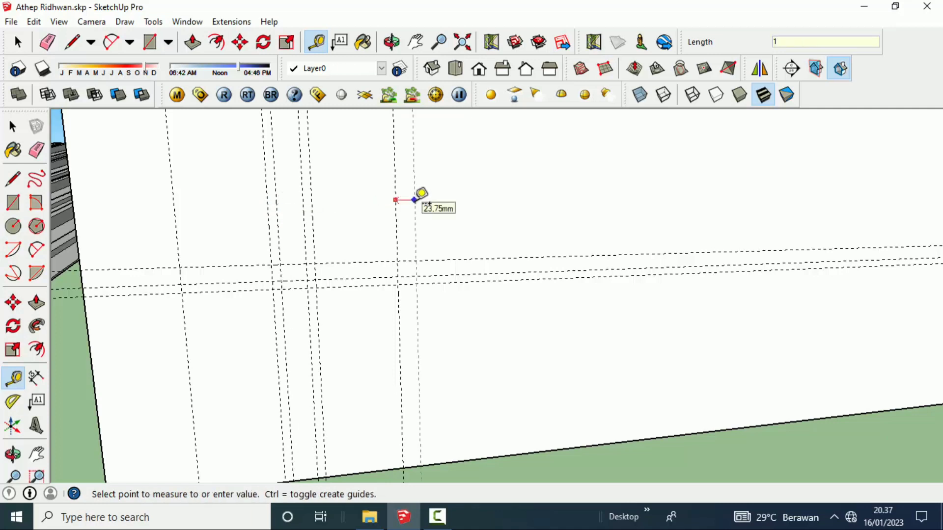
text(10)
key(Return)
- Add further rib guides at alternating 15 mm and 10 mm offsets
click(403, 196)
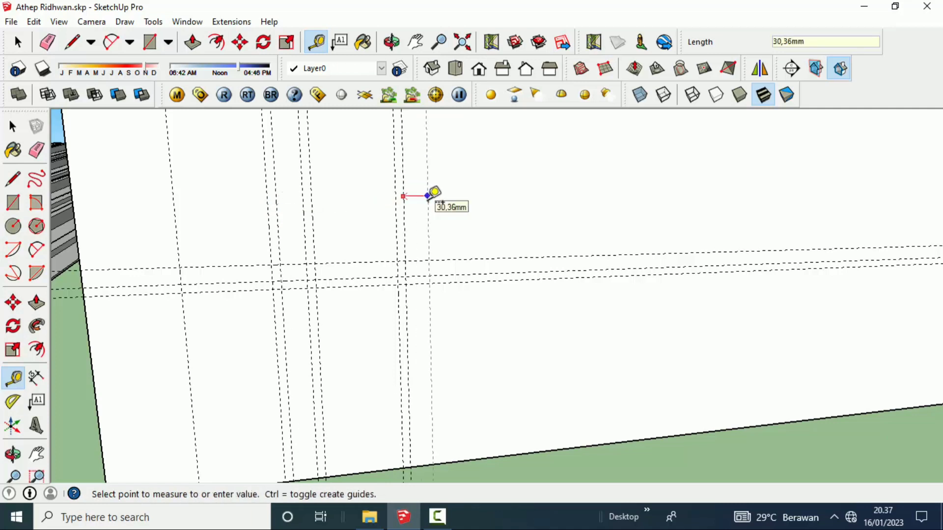
text(15)
key(Return)
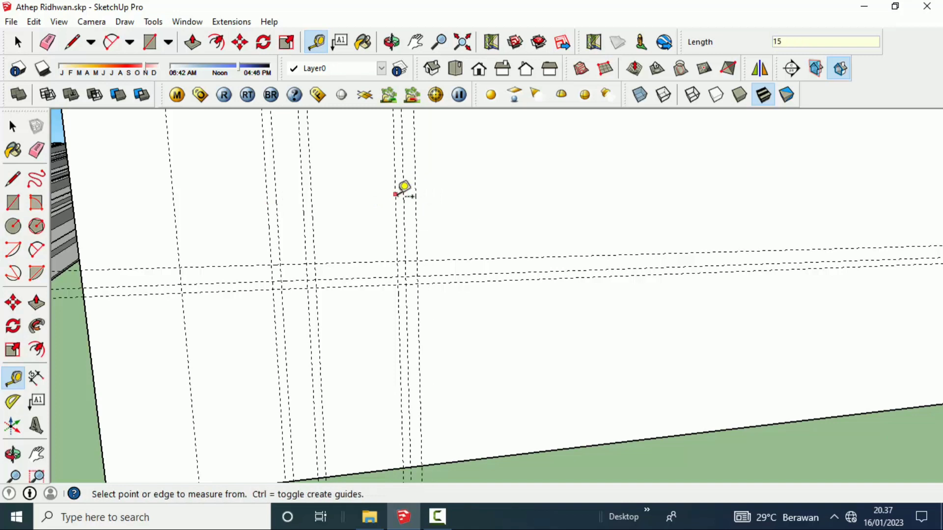
click(403, 192)
text(0)
key(Return)
click(397, 191)
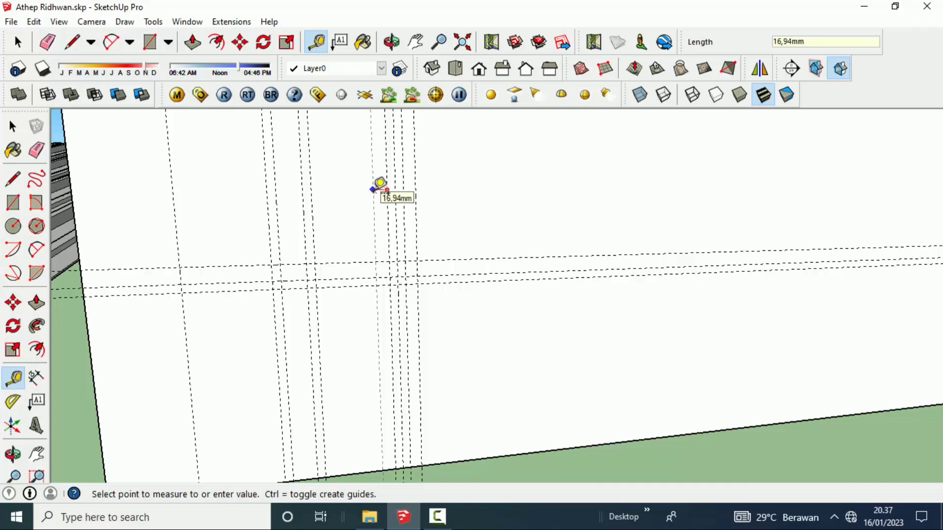
text(15)
key(Return)
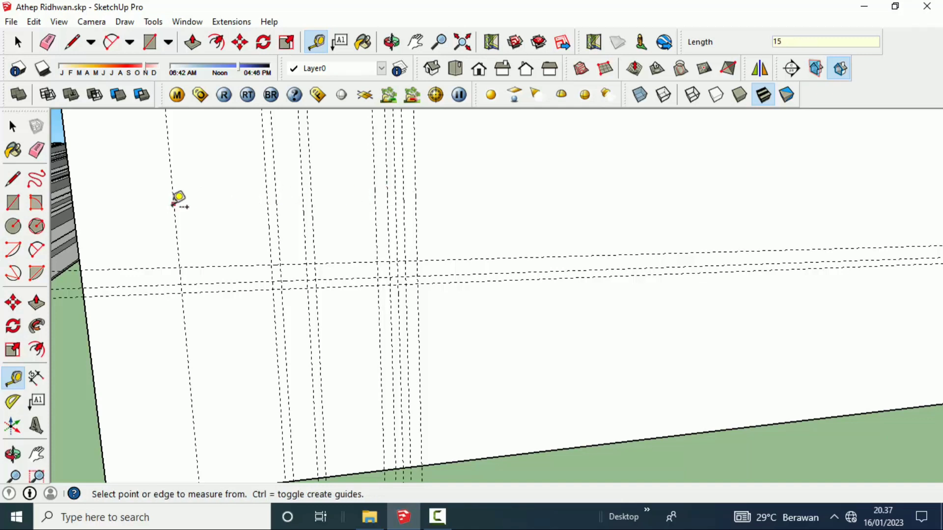
- Place additional 15 mm guides beside the leftmost vertical guides
click(173, 204)
text(1)
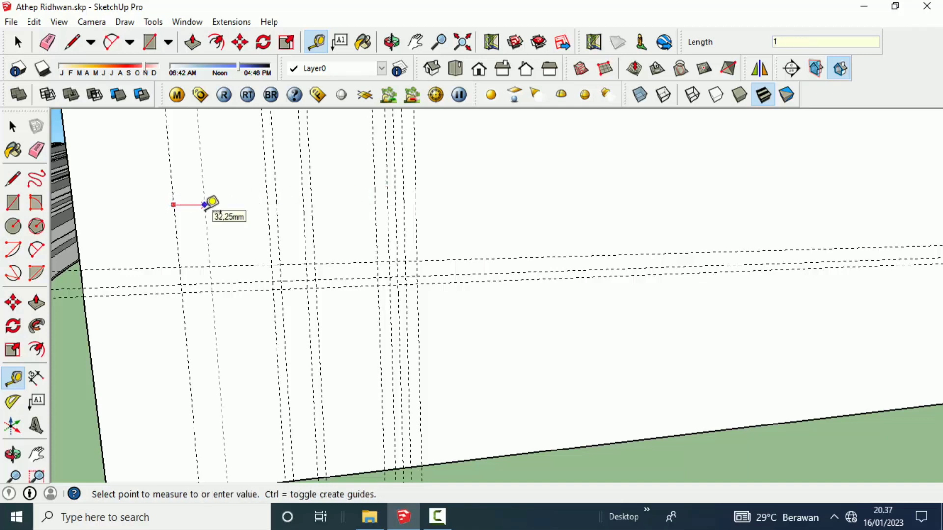
key(Return)
click(181, 191)
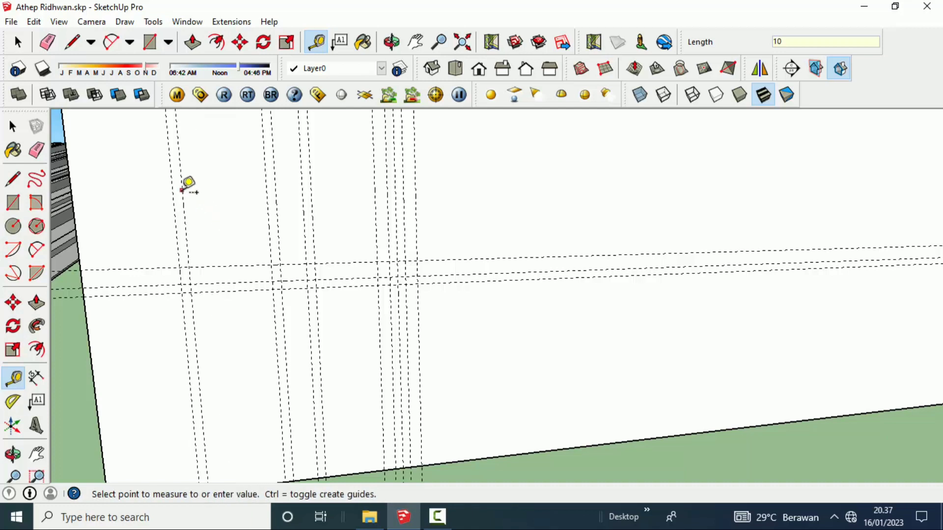
text(15)
key(Return)
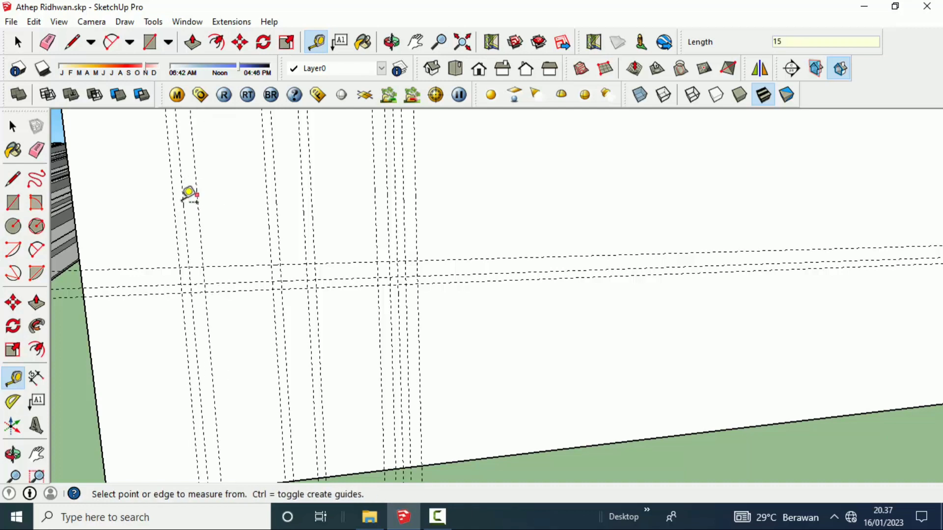
click(175, 201)
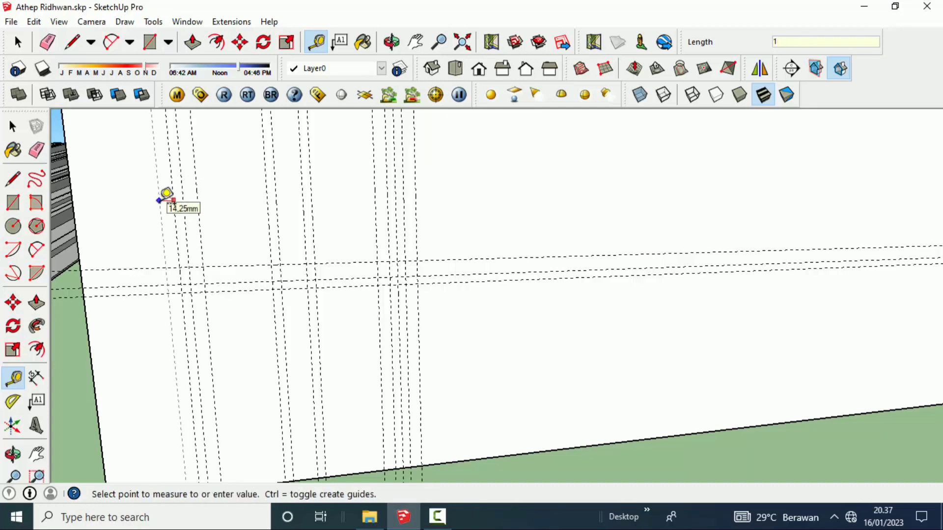
text(0)
click(171, 202)
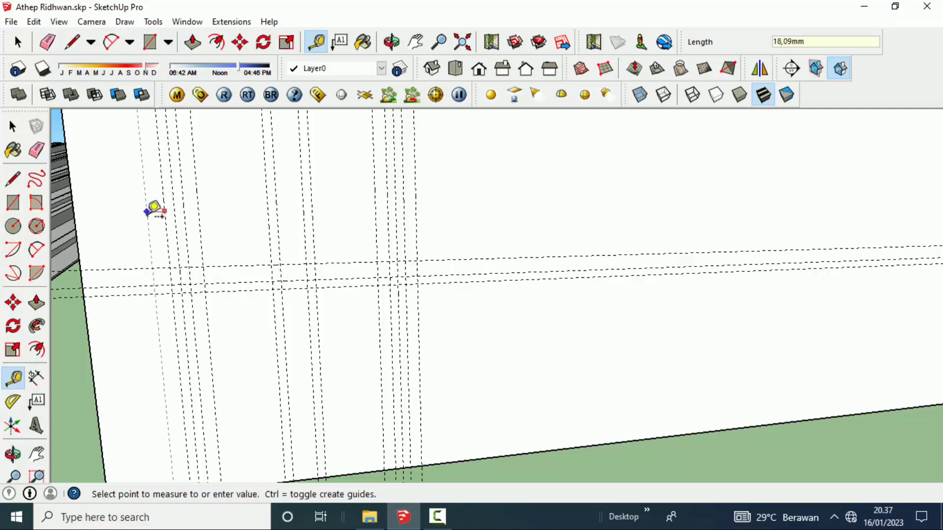
text(5)
key(Return)
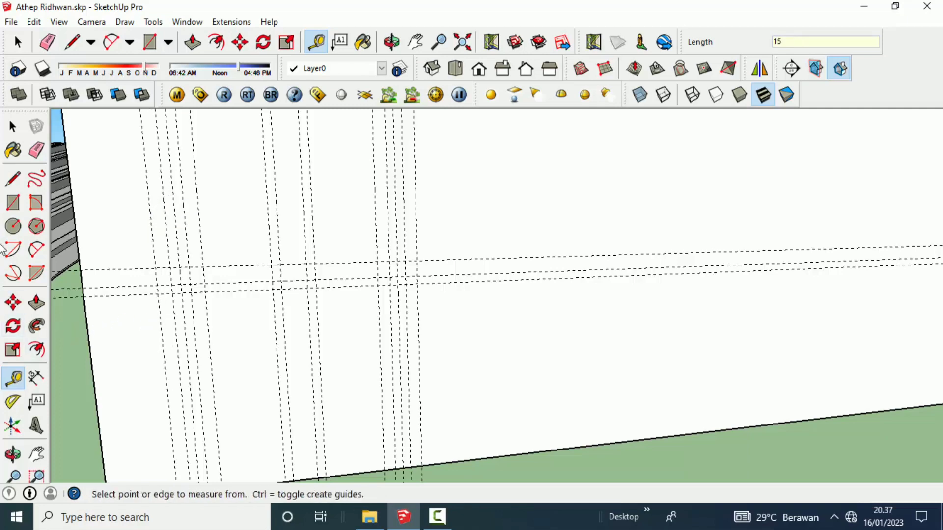
- Trace the first tall trapezoid rib and the flat valley along the guides
click(14, 188)
scroll(175, 301, up, 2)
scroll(174, 301, up, 2)
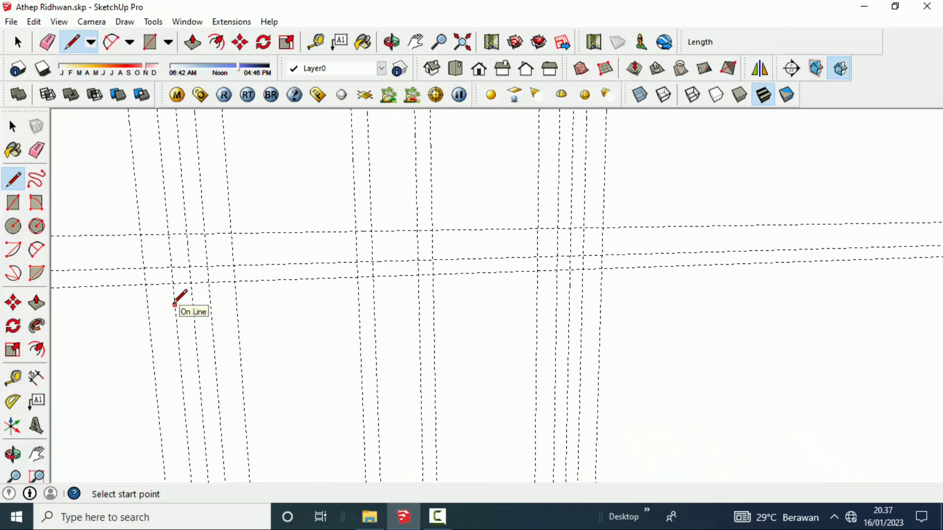
click(144, 283)
click(168, 230)
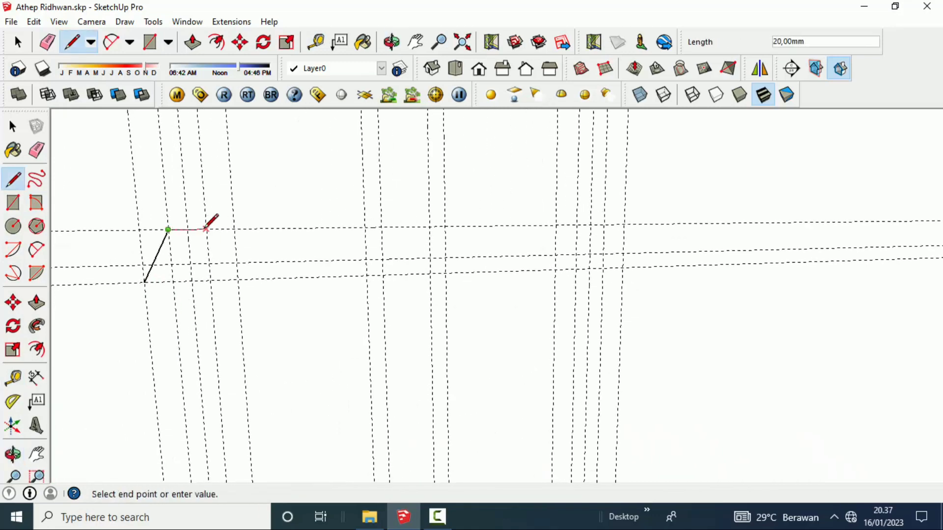
click(238, 279)
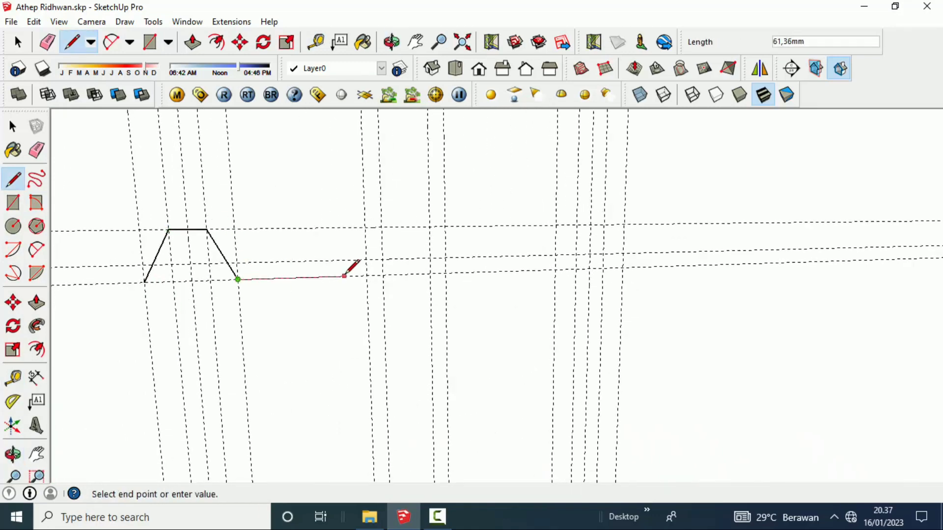
click(366, 275)
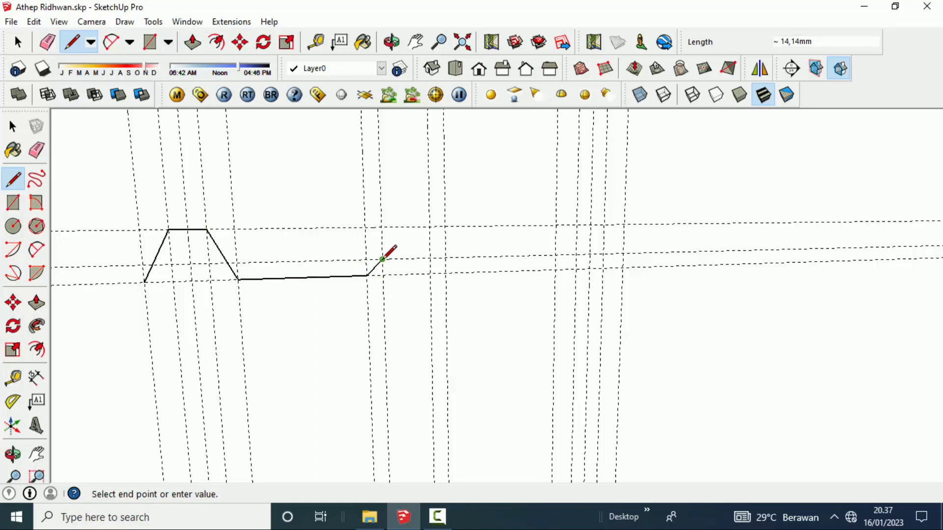
- Continue the profile over the small middle rib and the second tall rib
click(430, 258)
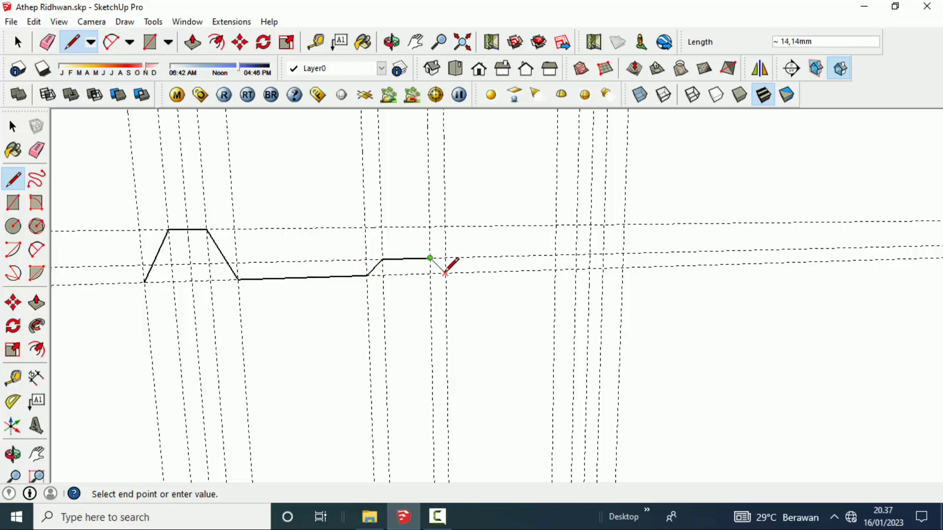
click(445, 273)
click(555, 269)
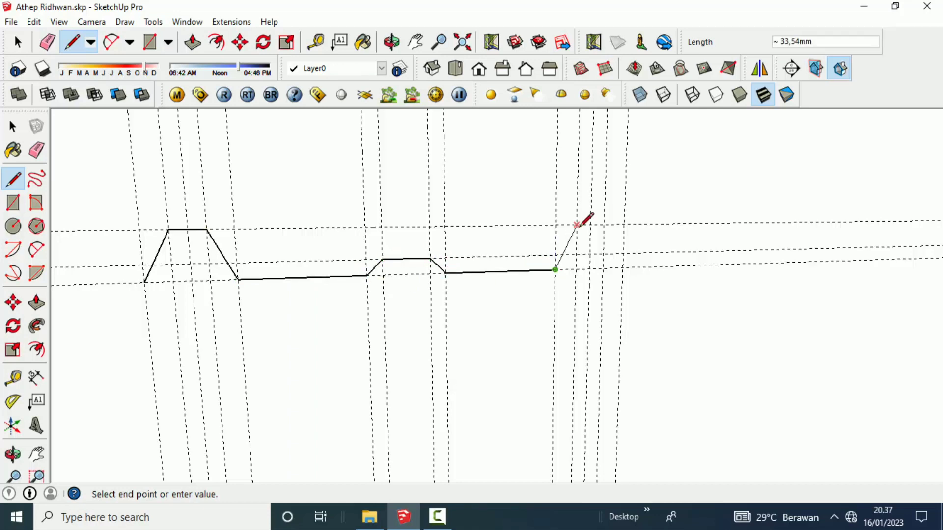
click(589, 225)
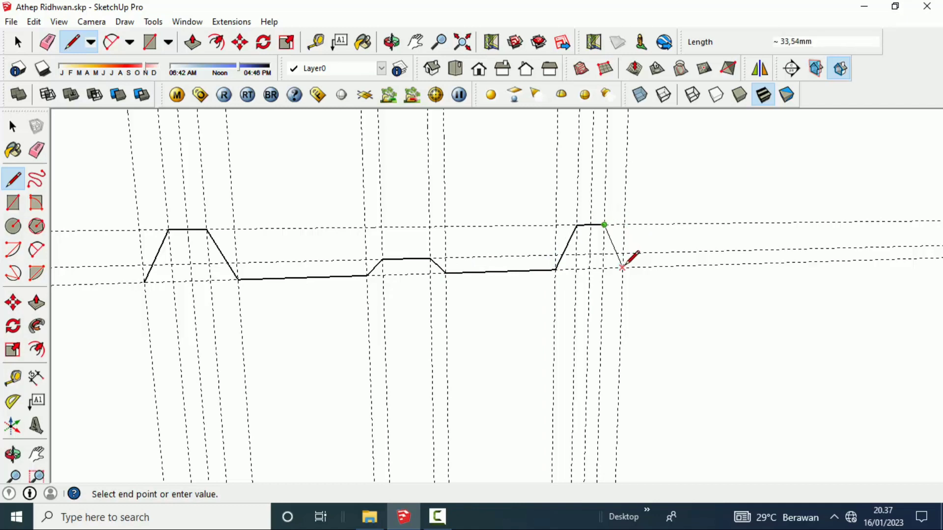
click(622, 267)
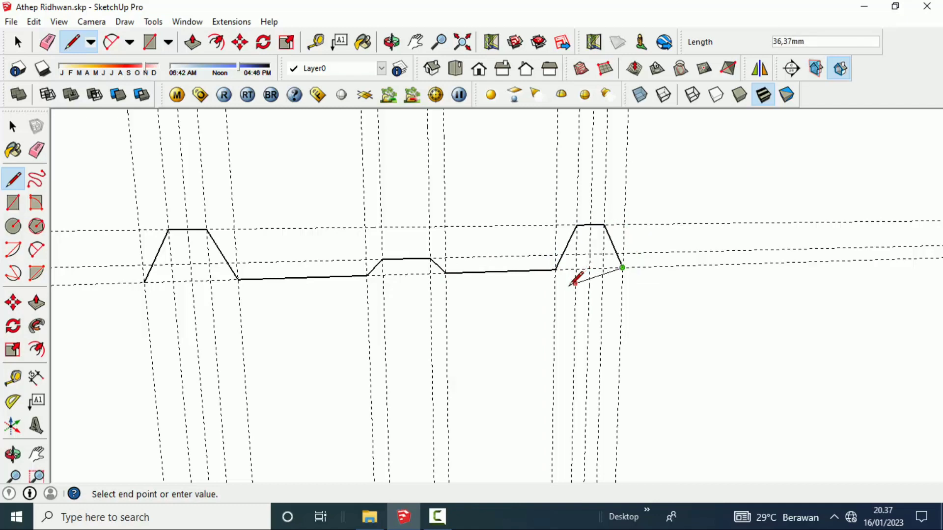
scroll(573, 279, down, 3)
mouse_move(572, 280)
middle_down()
mouse_move(581, 286)
mouse_move(564, 280)
middle_up()
- Erase the vertical and horizontal guide lines with the Eraser
click(12, 126)
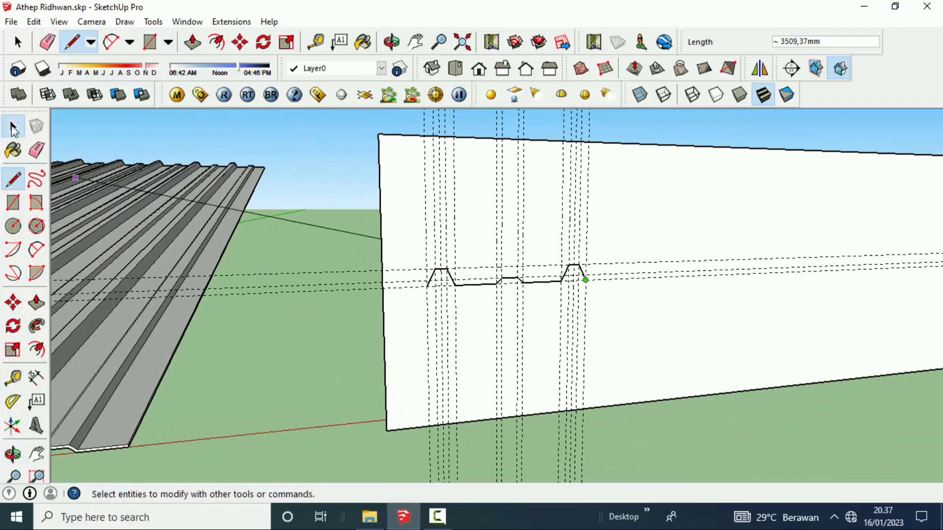
key(b)
key(e)
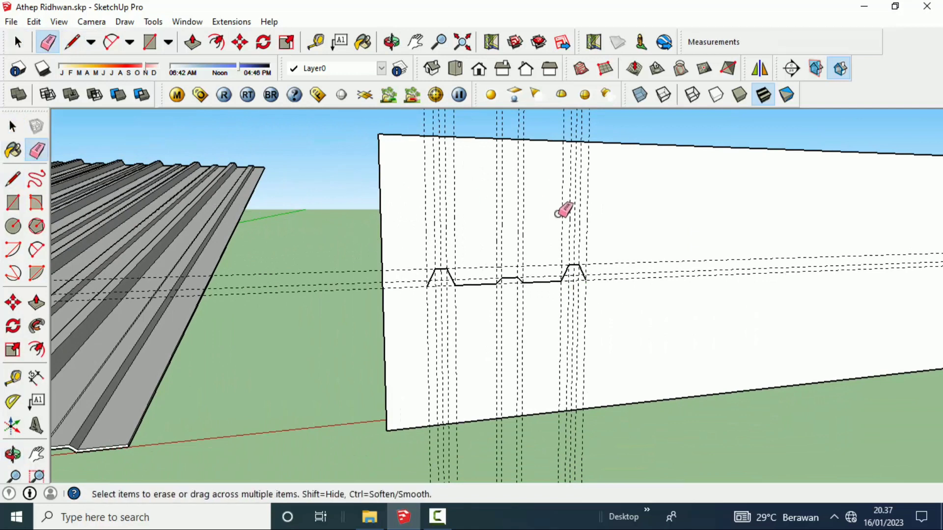
drag(558, 205, 456, 206)
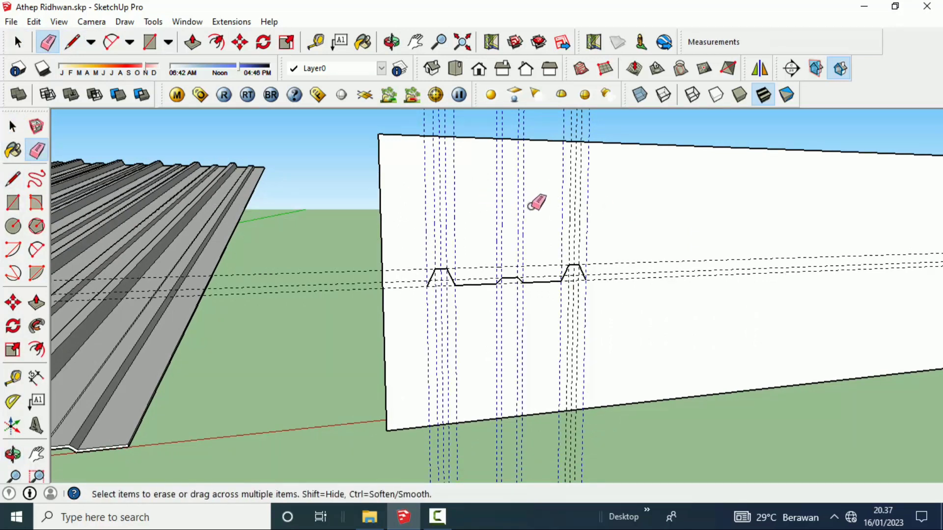
drag(562, 210, 638, 293)
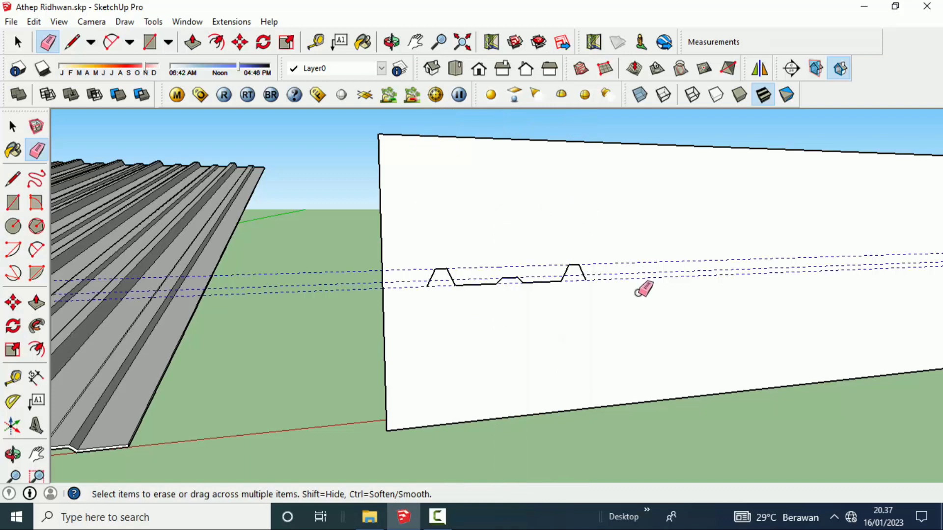
middle_drag(634, 290, 591, 274)
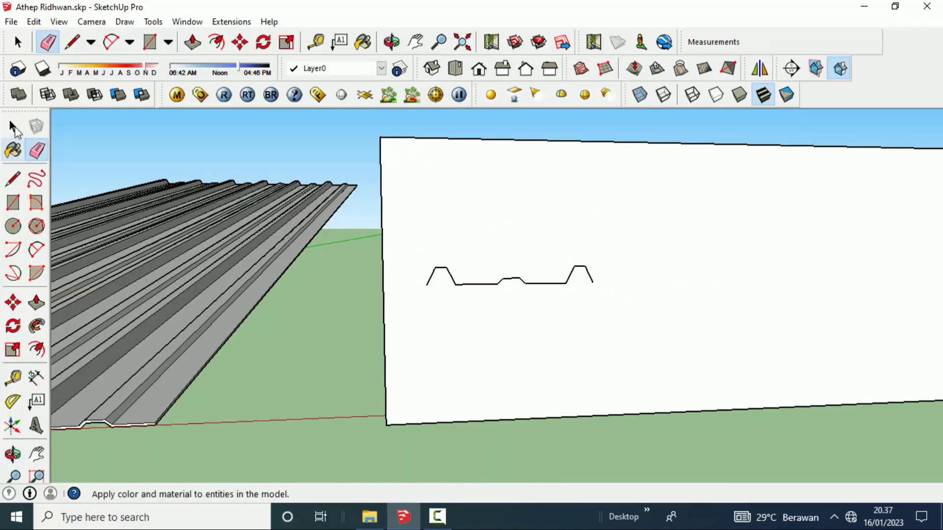
- Box-select the whole corrugated rib profile
click(12, 127)
drag(440, 267, 624, 313)
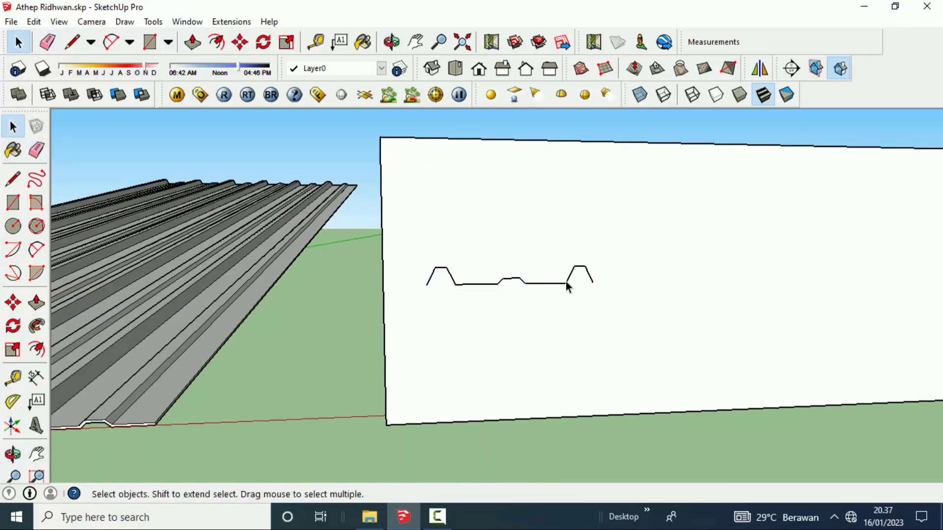
drag(414, 240, 623, 313)
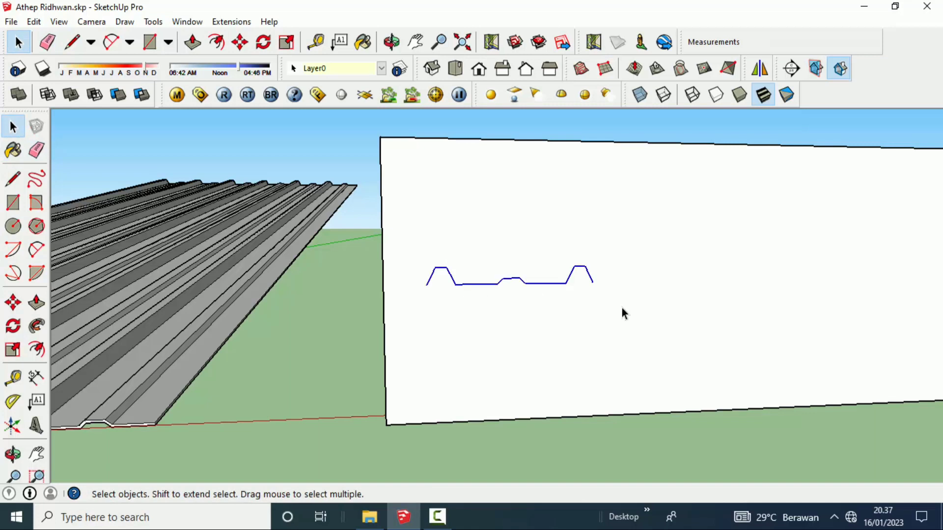
- Copy the rib profile to its right end and array it 5x
click(20, 301)
click(425, 285)
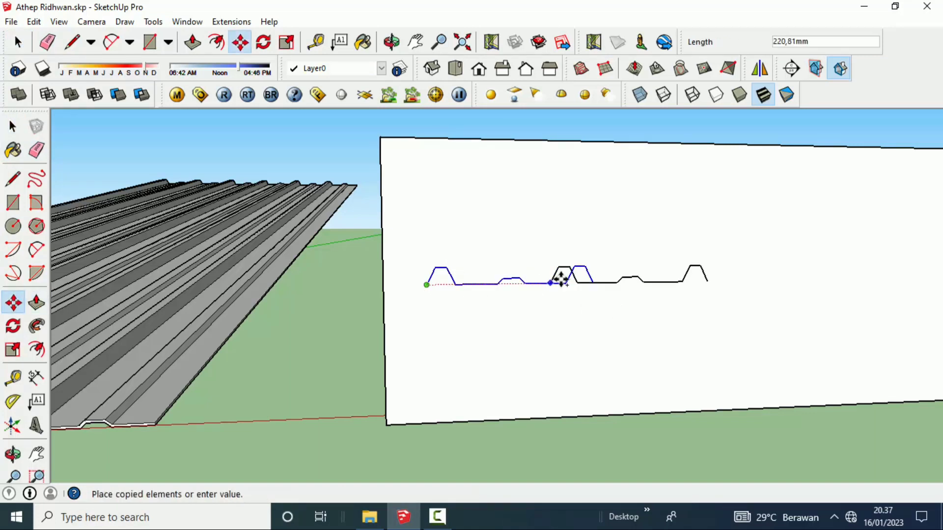
click(568, 284)
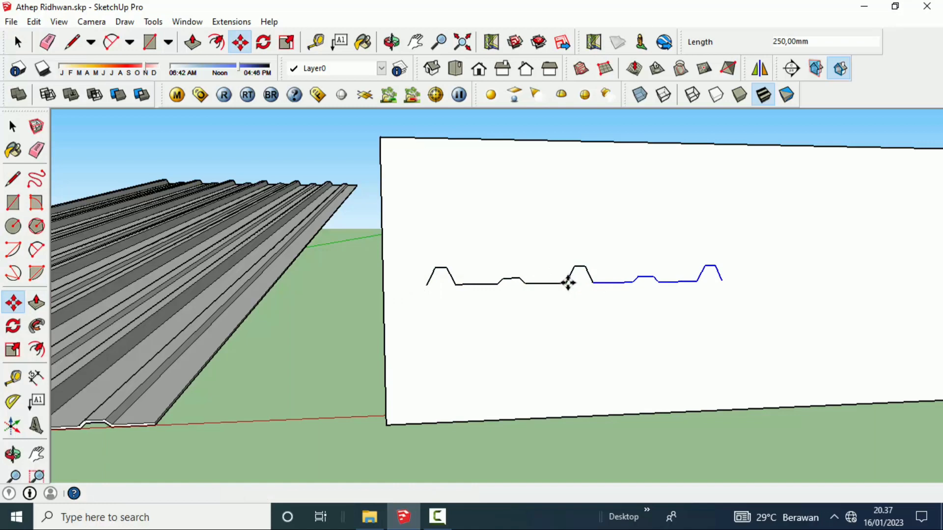
text(5x)
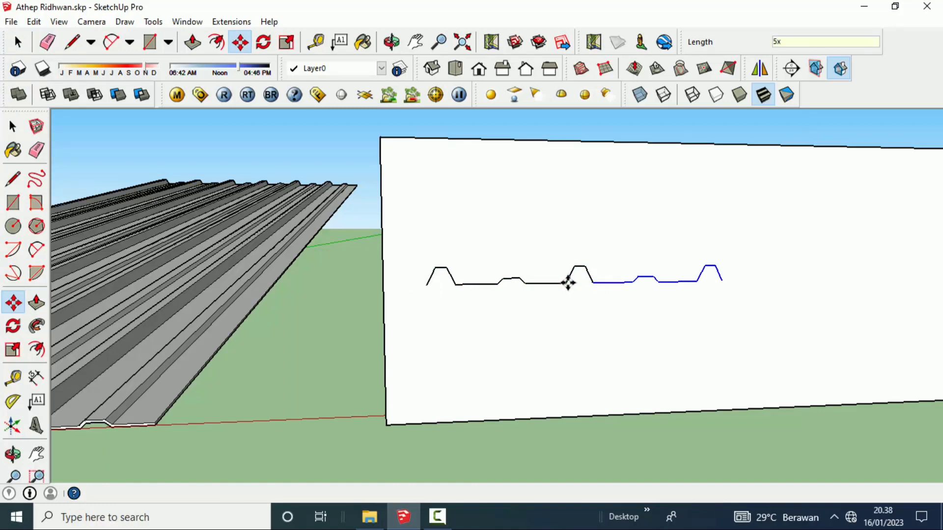
key(Return)
scroll(501, 297, down, 3)
middle_drag(500, 297, 467, 300)
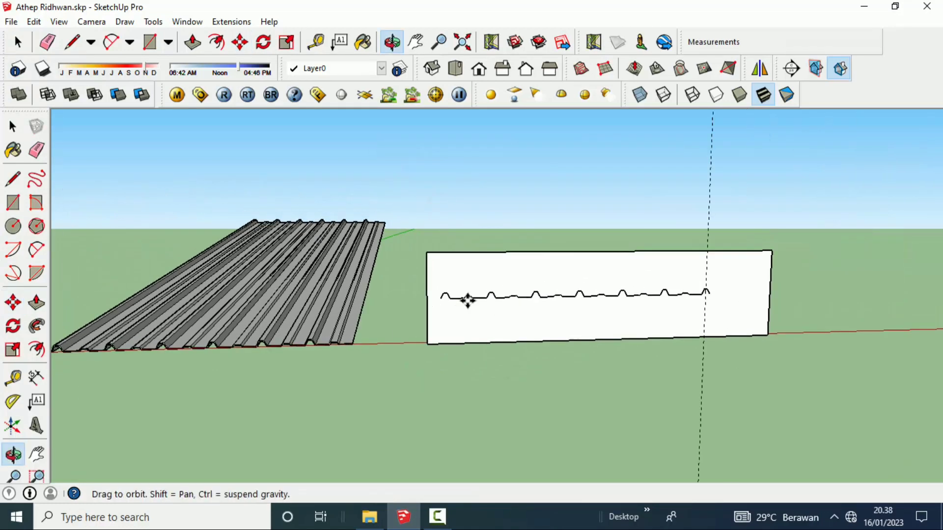
scroll(621, 280, up, 1)
scroll(621, 280, up, 2)
scroll(618, 279, up, 1)
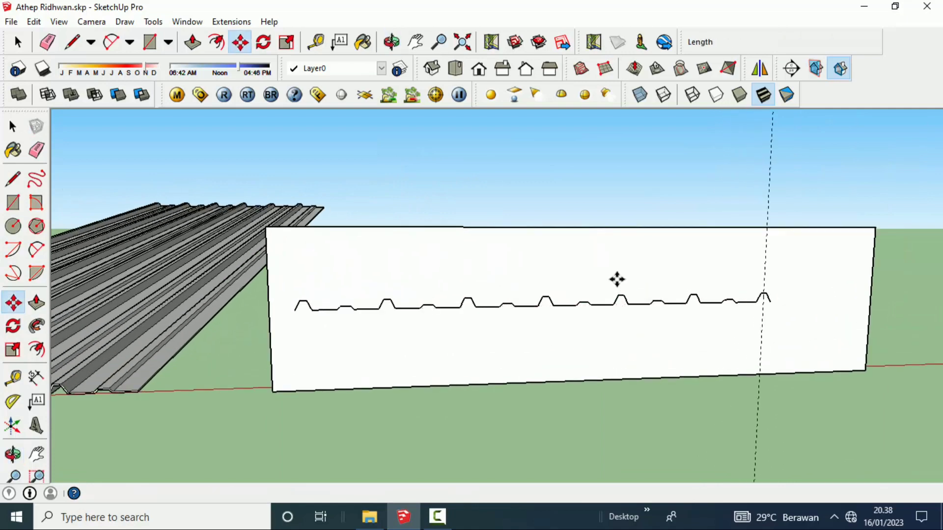
- Erase the leftover guide line through its right-click menu
key(b)
key(space)
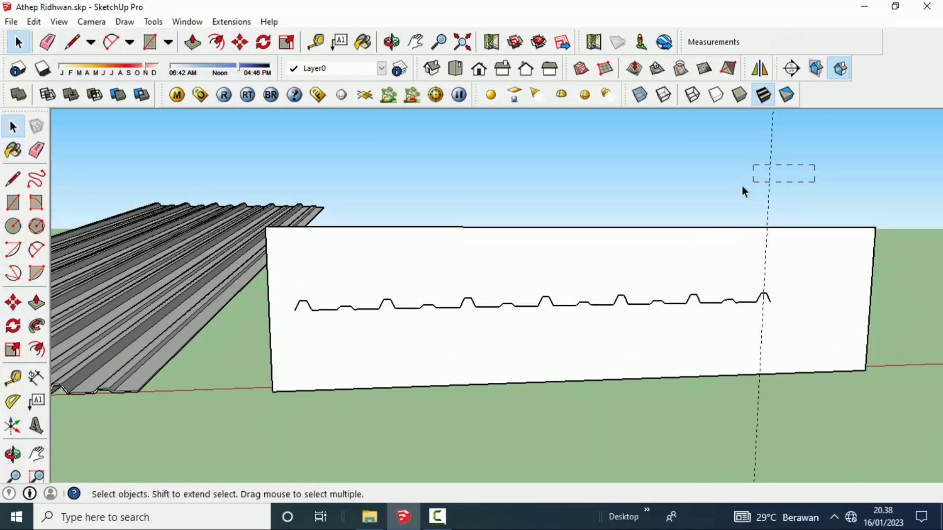
right_click(768, 187)
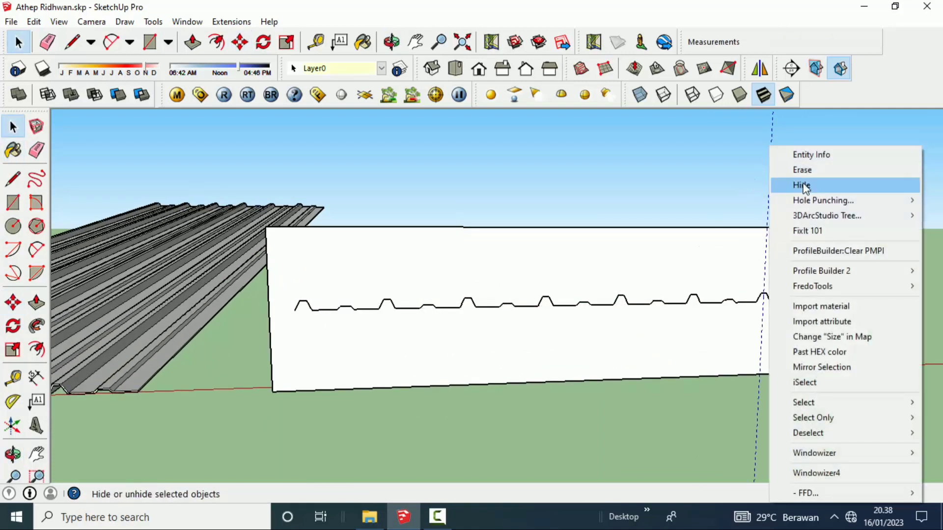
click(809, 169)
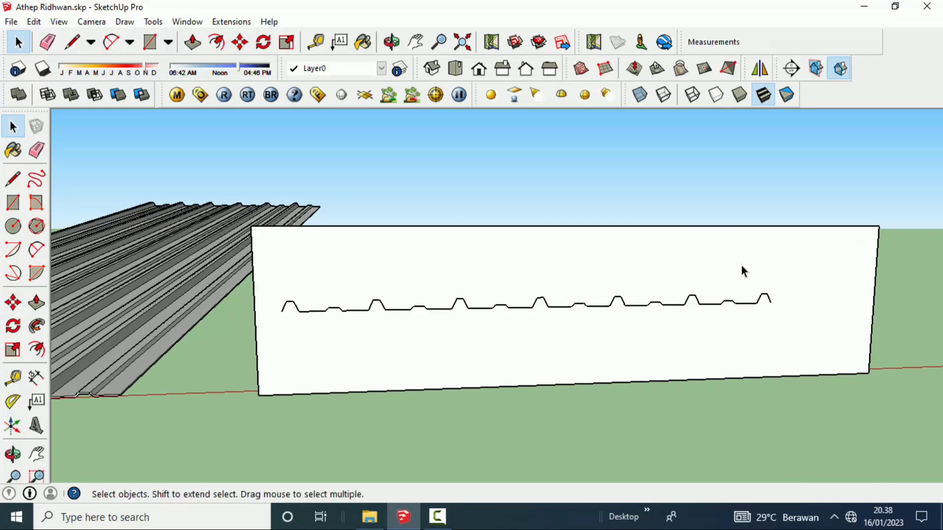
middle_drag(741, 265, 737, 274)
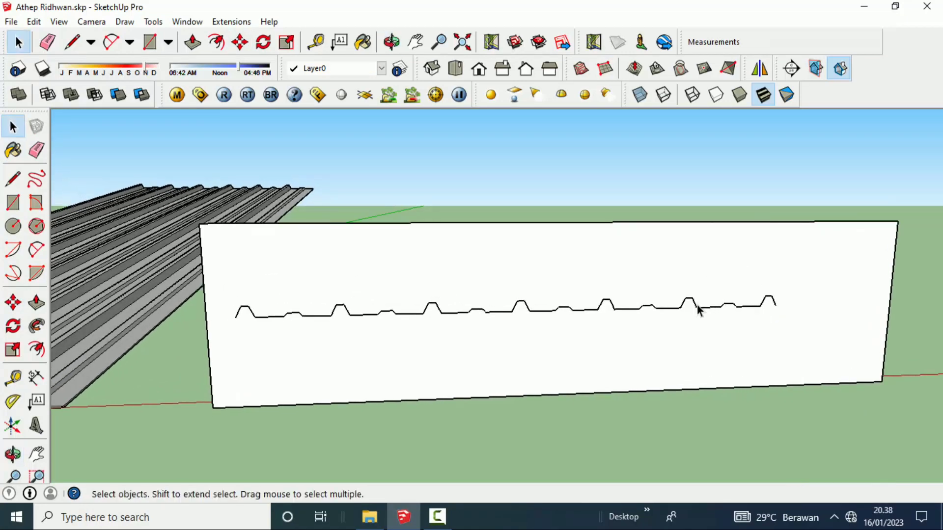
- Extend the profile with lines to the face's right and left edges
click(13, 179)
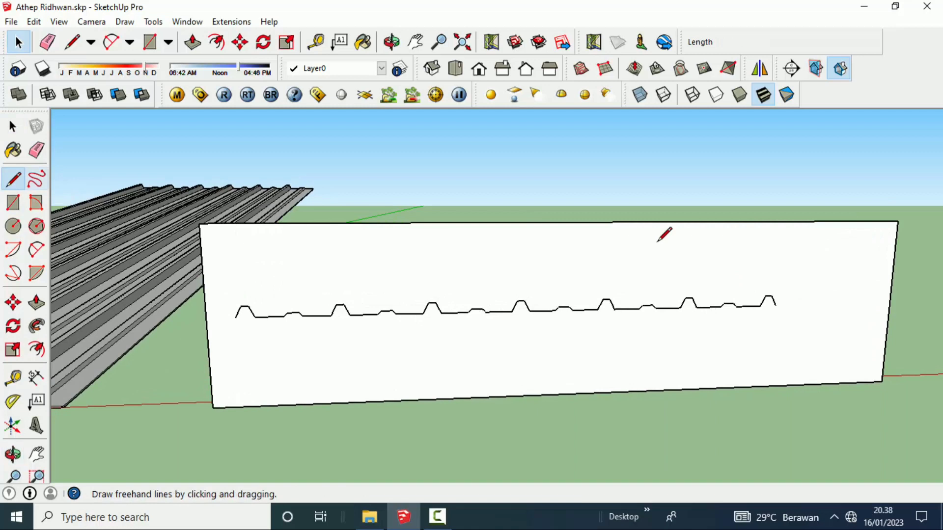
click(776, 305)
click(889, 303)
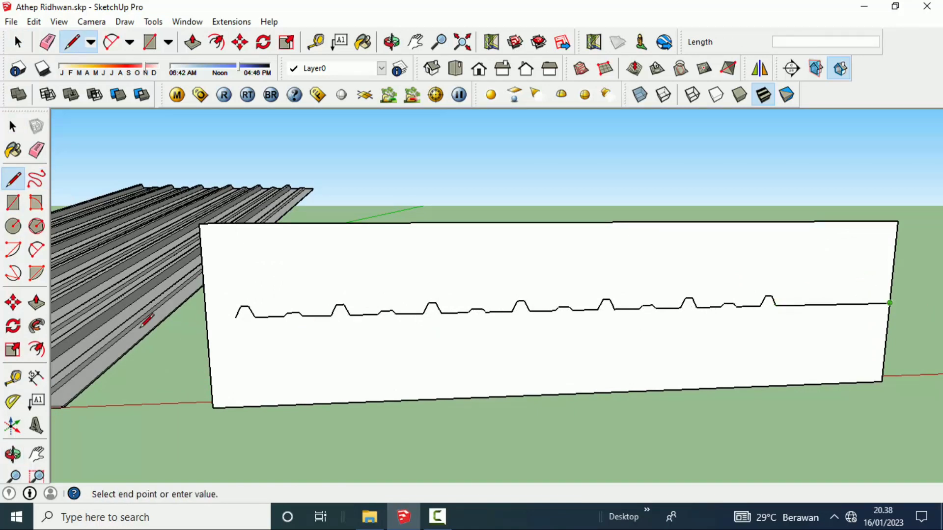
click(238, 317)
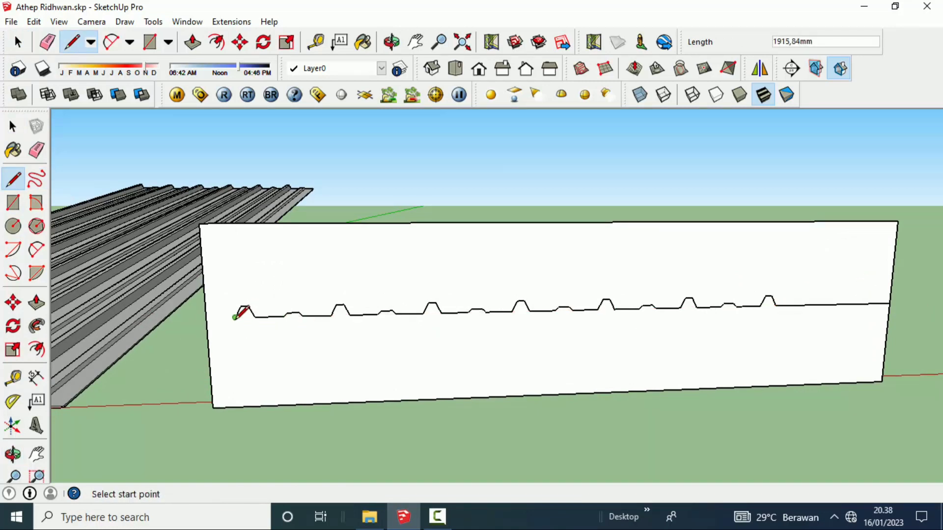
click(211, 320)
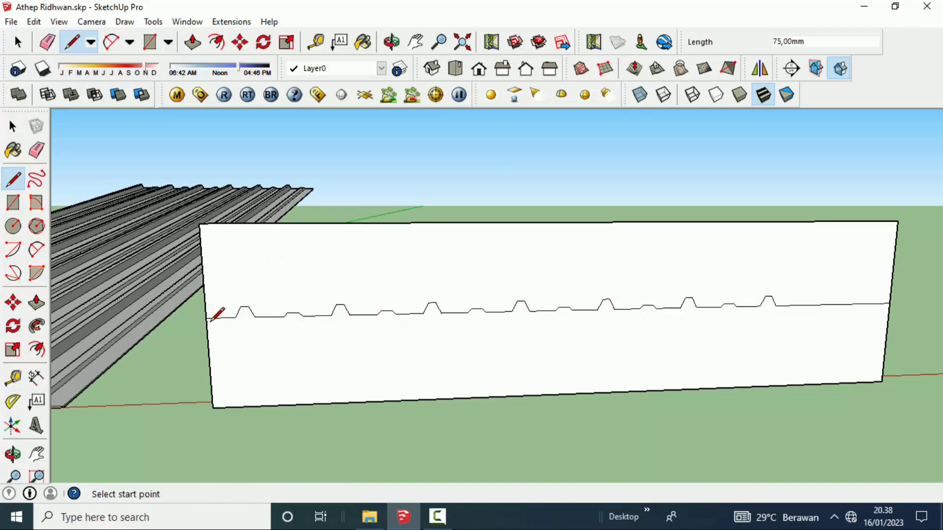
- Offset the corrugated profile by 5 mm to give it thickness
click(37, 349)
click(508, 235)
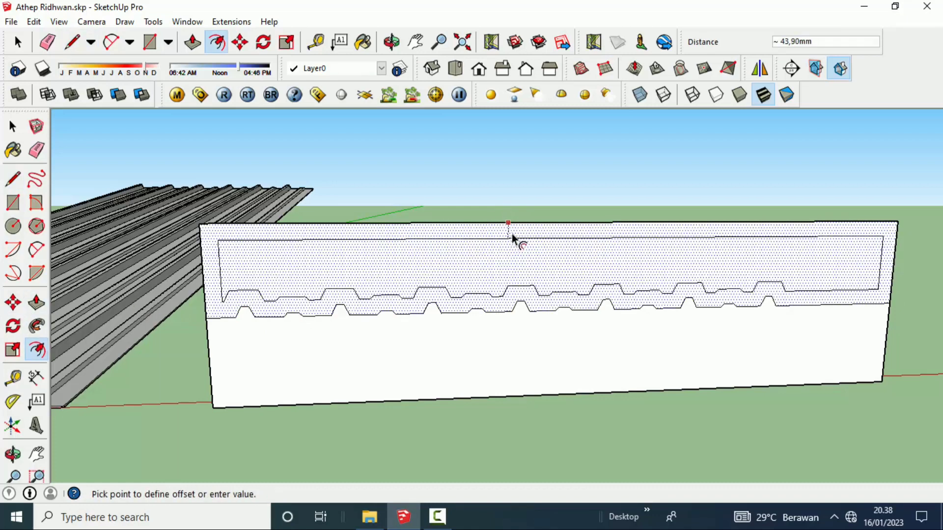
scroll(512, 234, up, 2)
scroll(512, 234, up, 2)
middle_drag(512, 234, 513, 234)
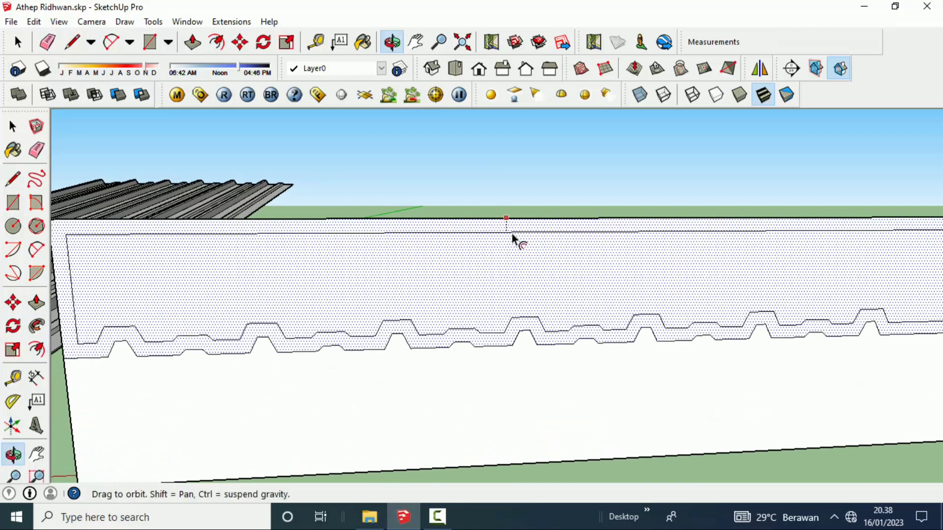
click(511, 234)
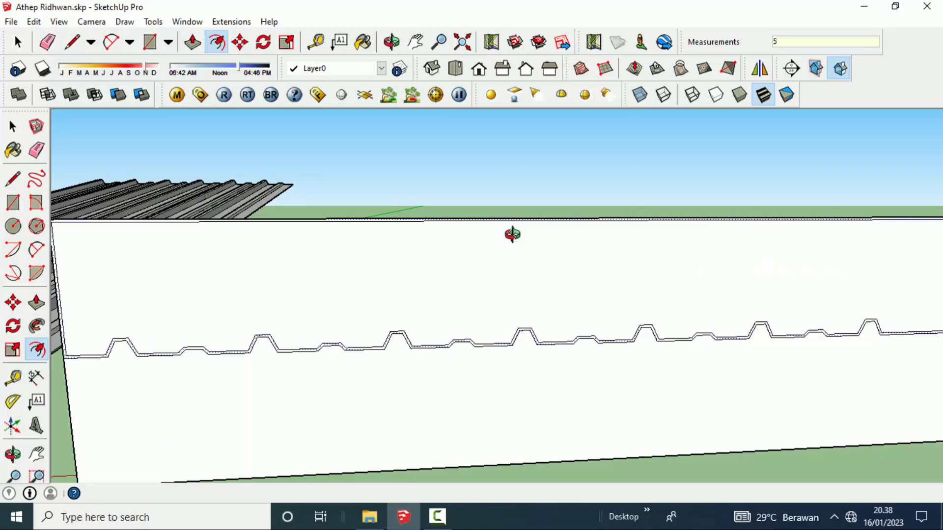
- Round the profile's left end with a small two-point arc between its corners
click(13, 178)
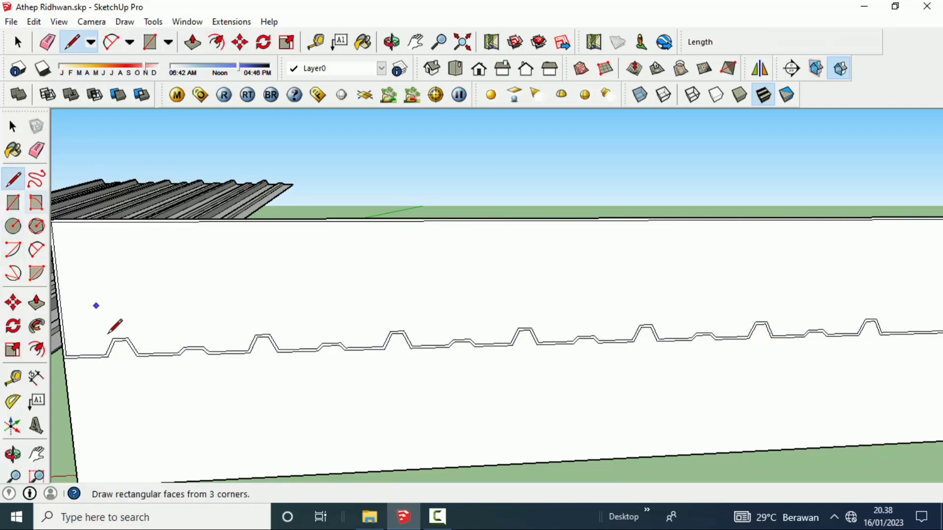
scroll(103, 351, up, 2)
scroll(109, 353, up, 2)
scroll(113, 357, up, 3)
scroll(114, 354, up, 2)
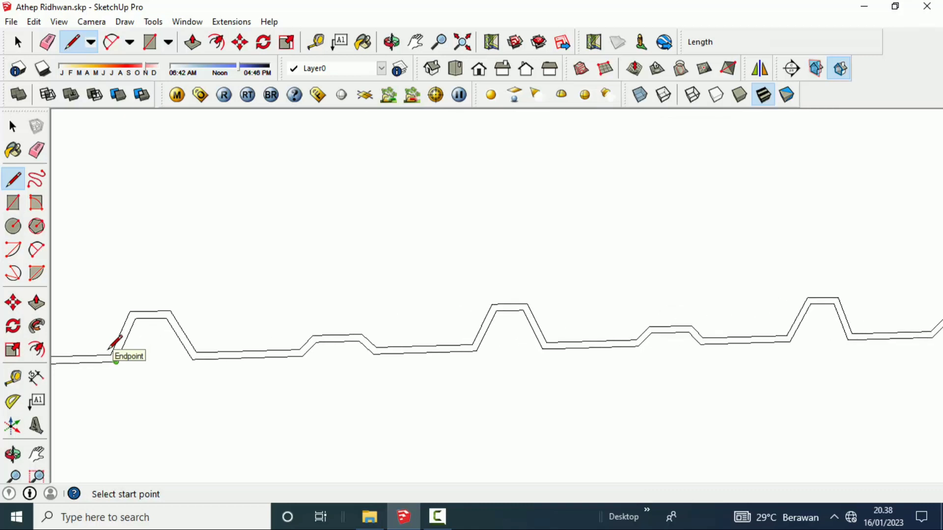
scroll(116, 349, up, 2)
scroll(118, 349, up, 2)
scroll(120, 349, up, 2)
middle_drag(120, 349, 254, 334)
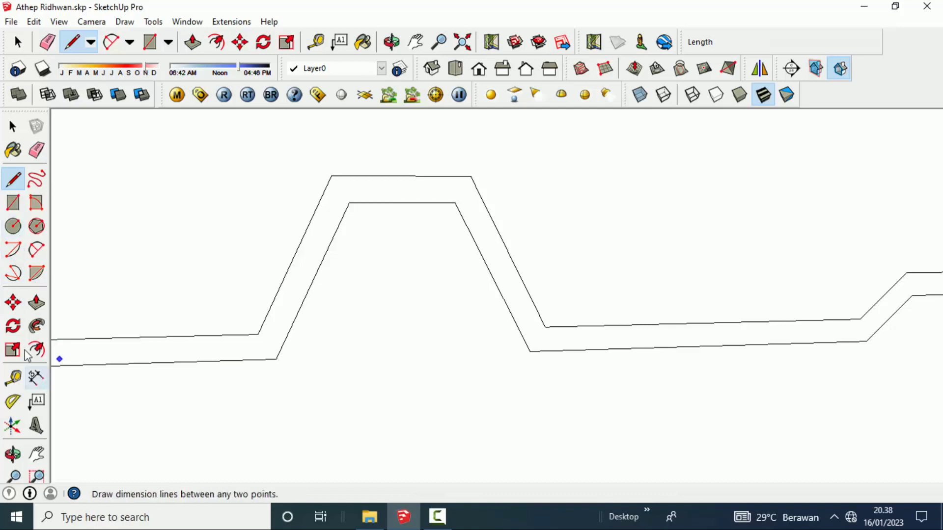
click(37, 249)
click(276, 359)
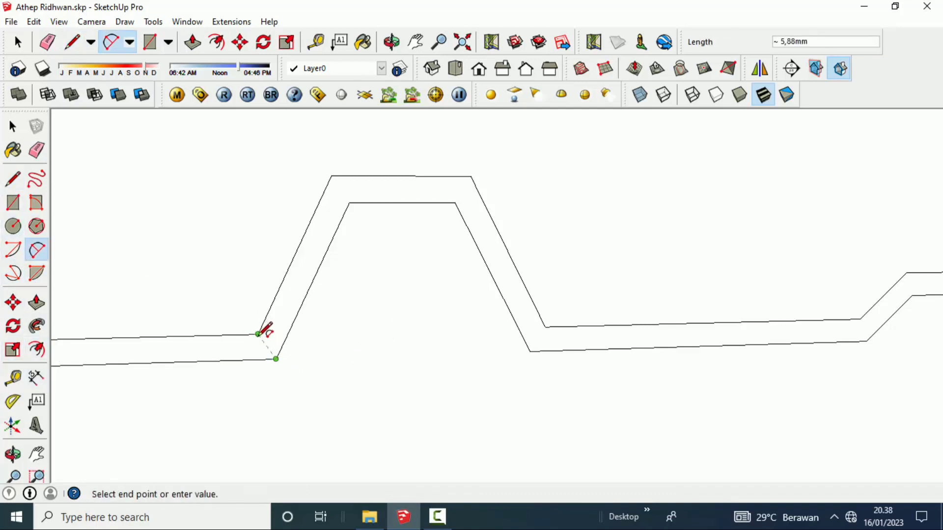
click(257, 335)
middle_drag(270, 328, 264, 347)
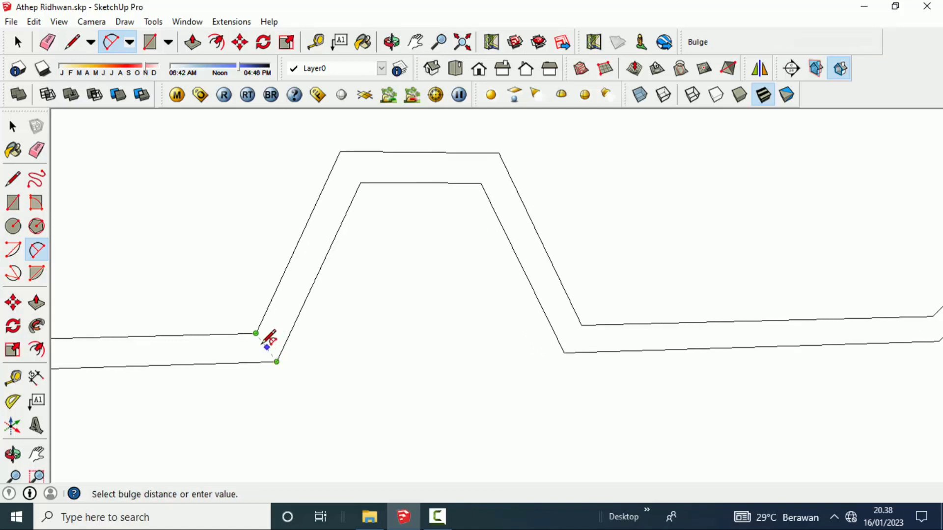
click(262, 347)
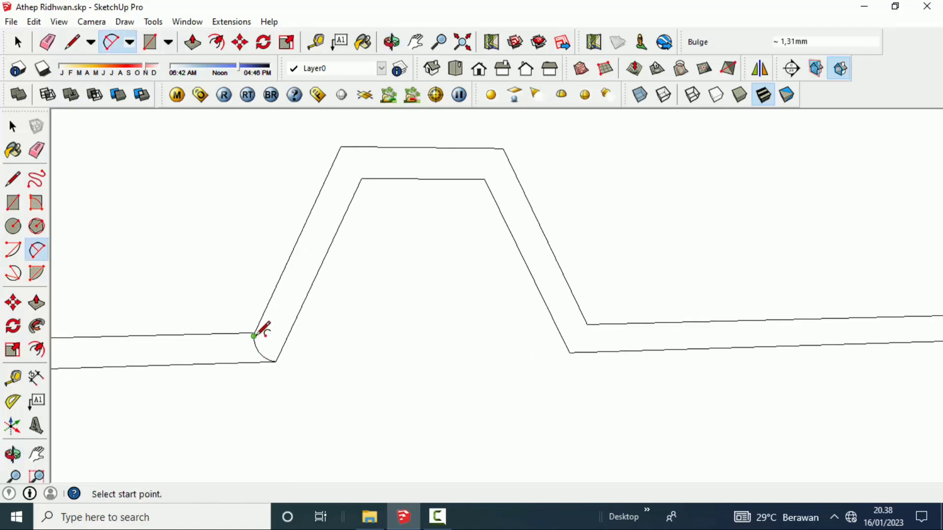
- Cap the profile's right end with a second small arc
scroll(260, 330, down, 3)
scroll(260, 330, down, 3)
scroll(245, 333, down, 2)
middle_drag(231, 333, 742, 326)
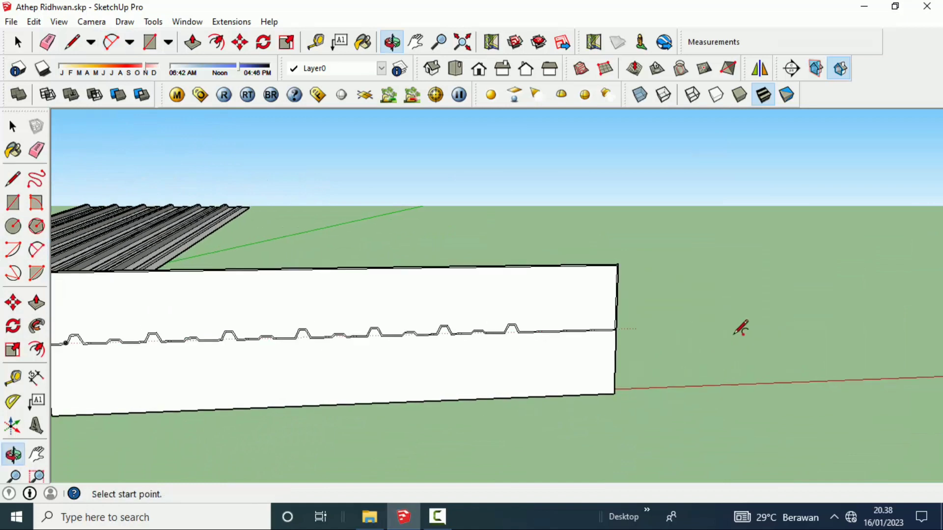
scroll(522, 328, up, 3)
scroll(522, 328, up, 2)
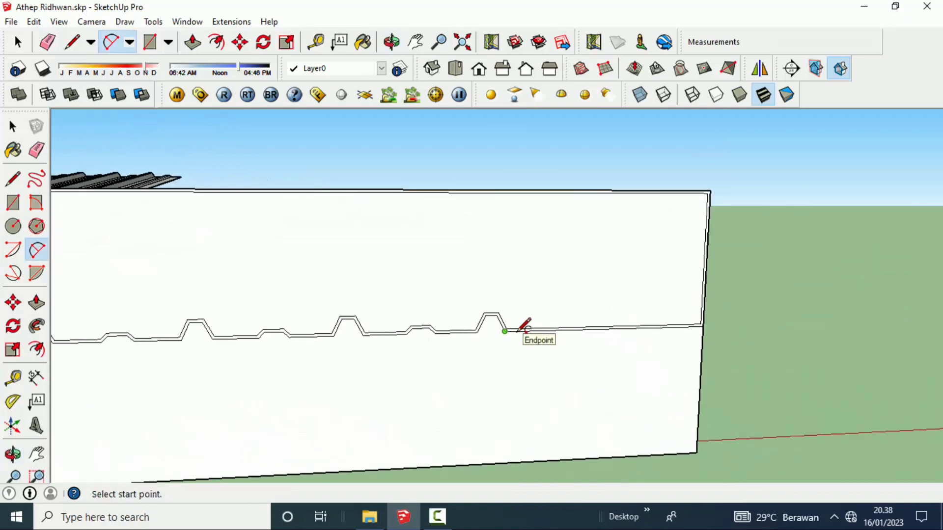
scroll(520, 326, up, 2)
scroll(508, 327, up, 2)
scroll(512, 328, up, 1)
scroll(510, 328, up, 3)
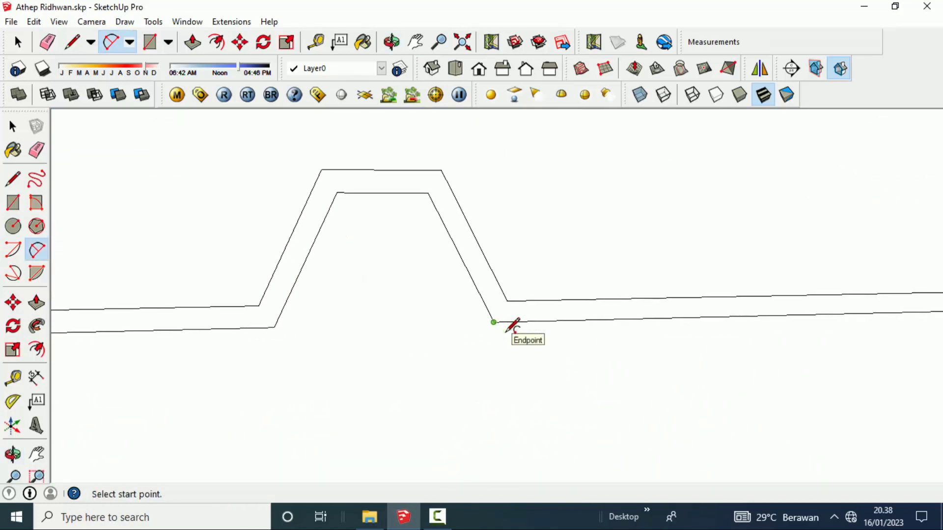
scroll(506, 319, up, 1)
click(507, 295)
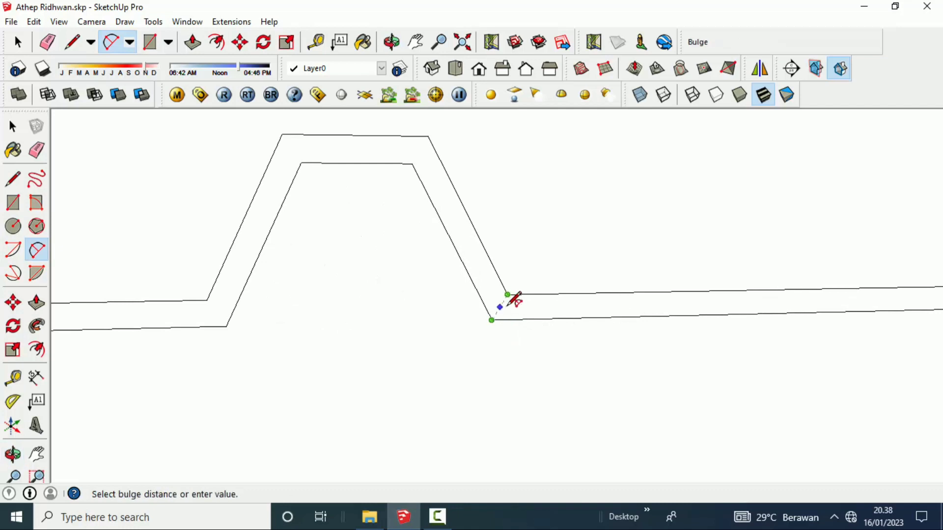
click(516, 309)
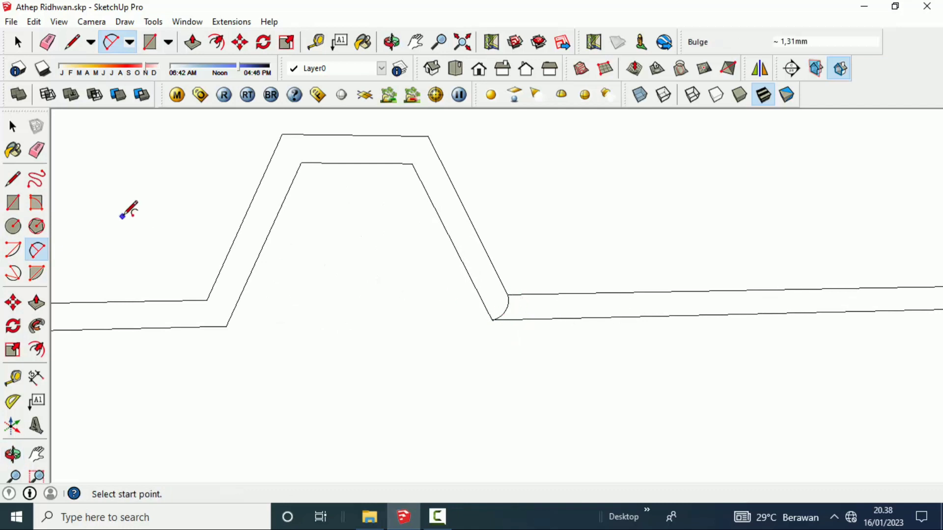
- Erase the leftover horizontal lines and the wall's top, bottom and left edges
click(37, 150)
drag(664, 289, 658, 330)
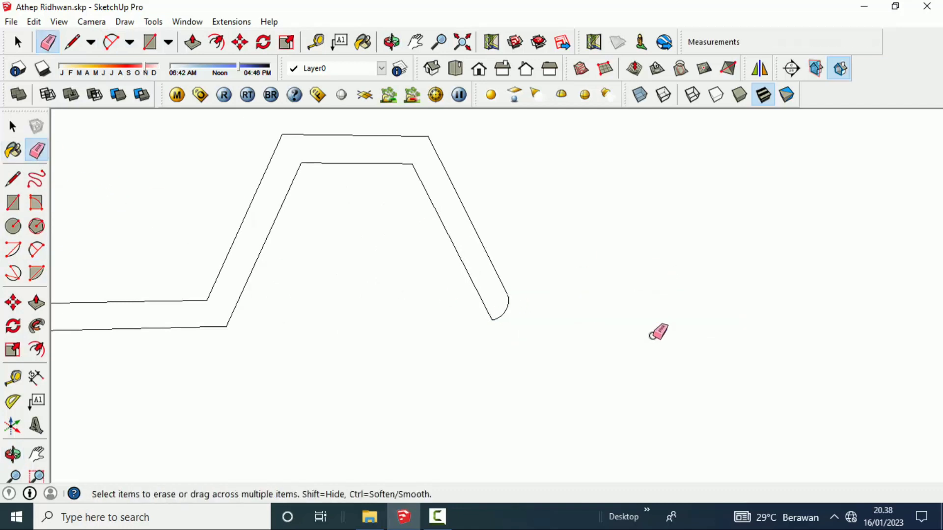
scroll(658, 331, down, 1)
scroll(658, 331, down, 2)
scroll(656, 331, down, 2)
middle_drag(656, 330, 300, 309)
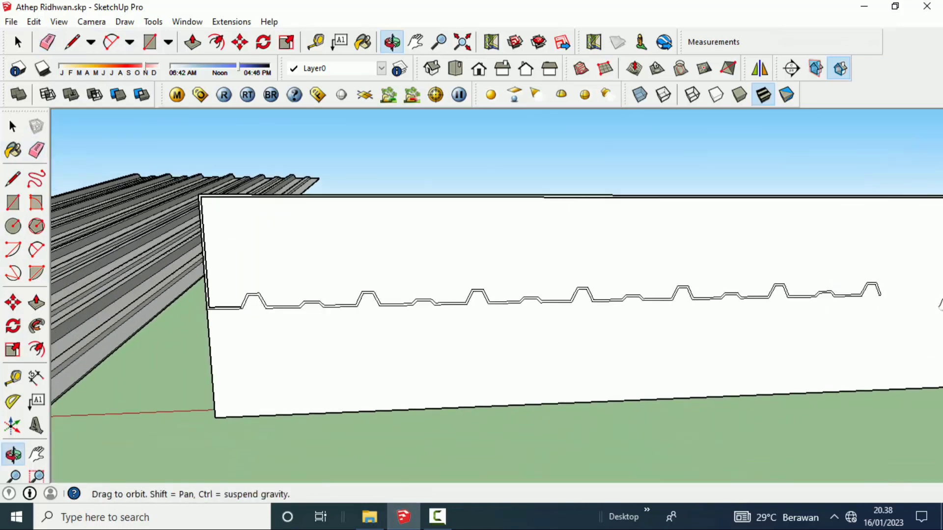
click(294, 314)
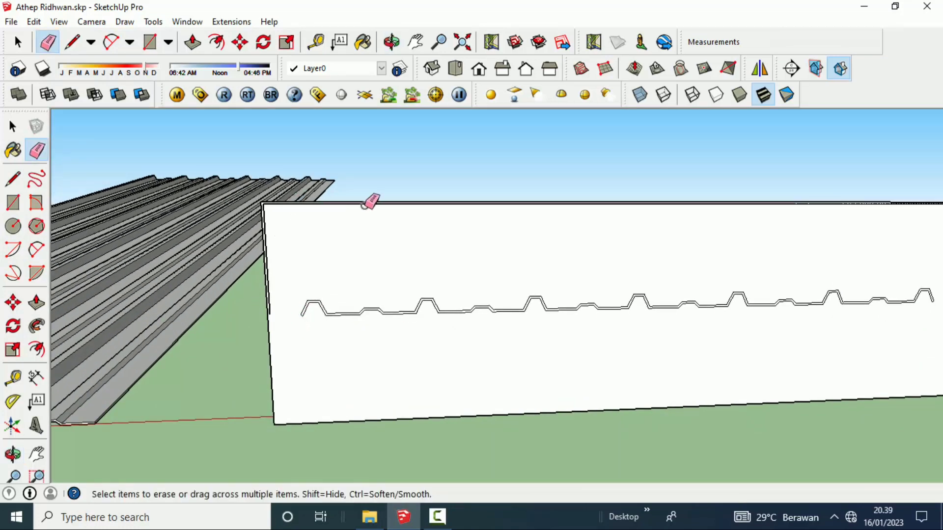
drag(365, 204, 448, 204)
middle_drag(330, 270, 314, 282)
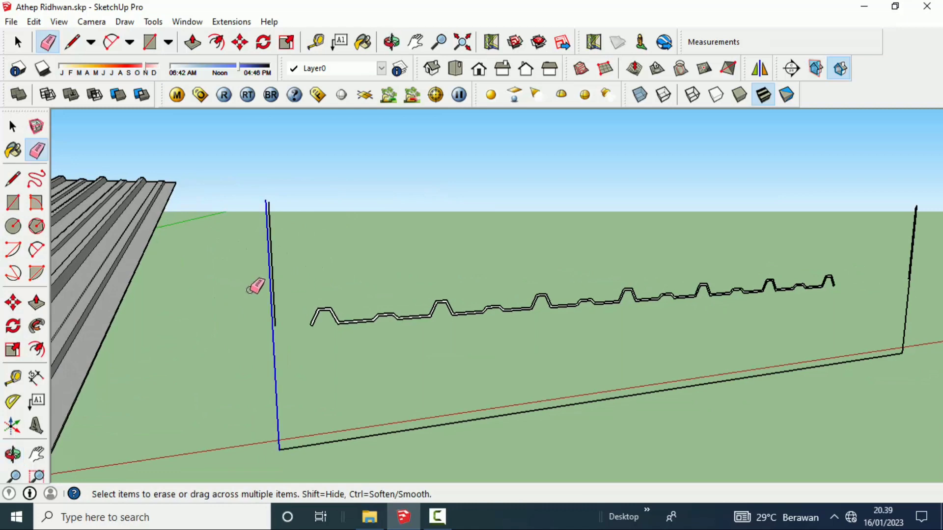
click(343, 439)
click(270, 265)
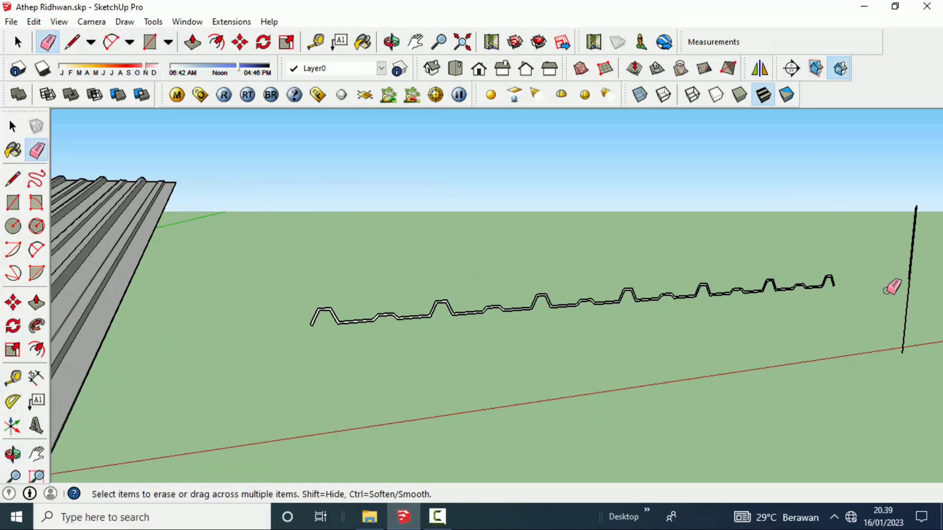
- Erase the last vertical wall edge and draw a 4000 mm green-axis line from the profile end
click(911, 262)
middle_drag(920, 265, 833, 308)
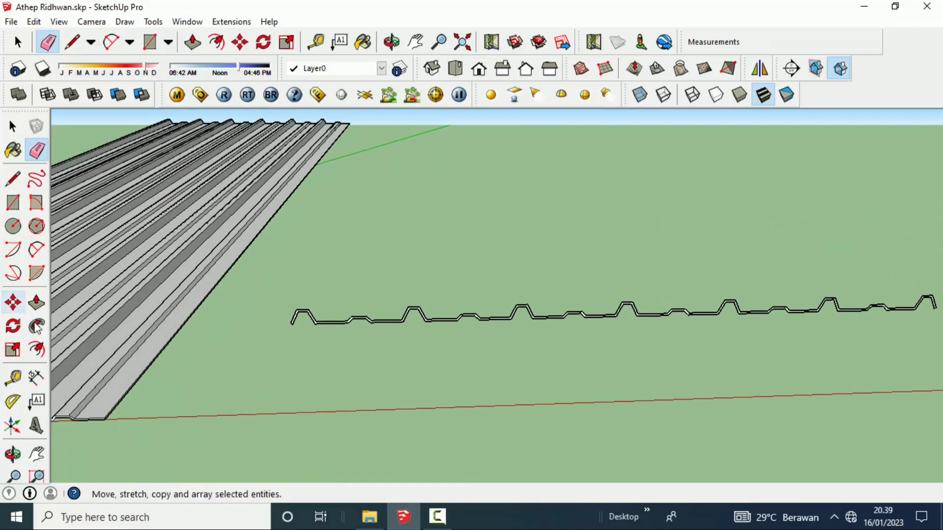
click(15, 180)
mouse_move(423, 267)
middle_down()
mouse_move(452, 310)
mouse_move(520, 319)
middle_up()
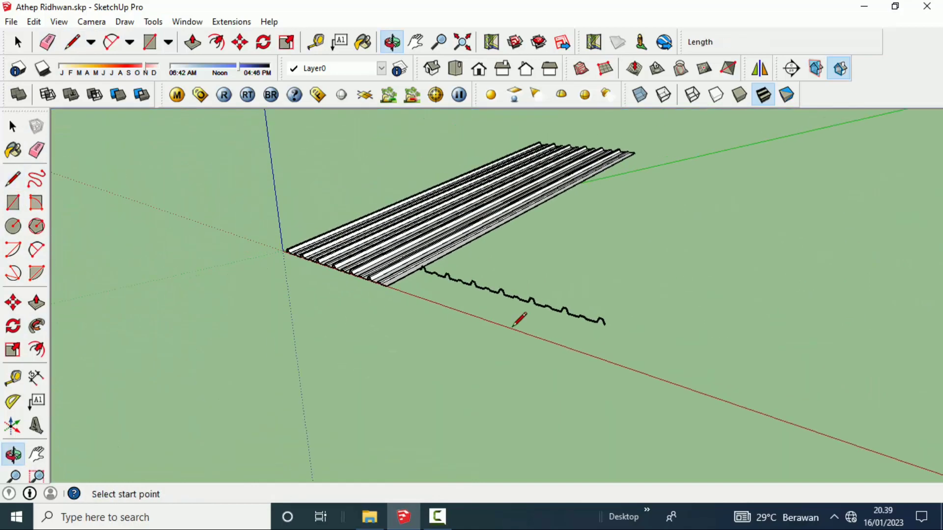
scroll(604, 321, up, 1)
scroll(620, 320, up, 2)
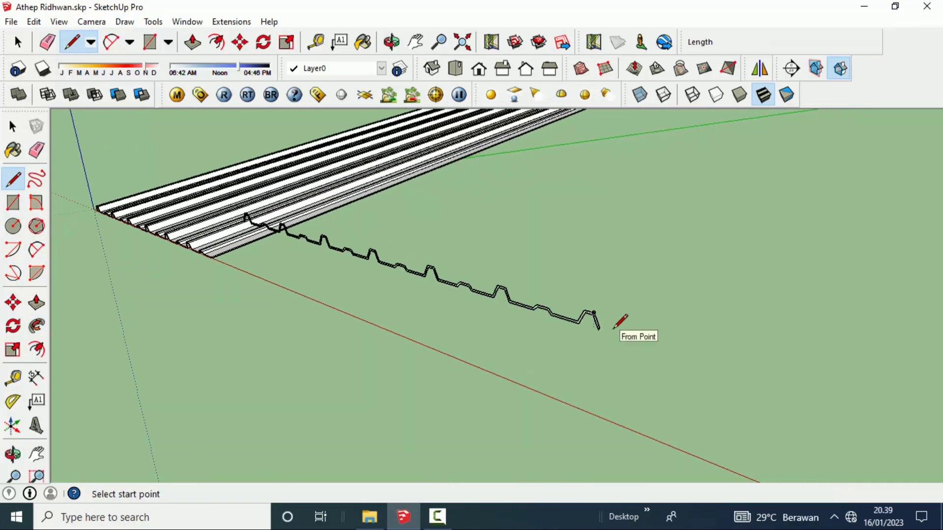
scroll(613, 322, up, 2)
scroll(611, 322, up, 2)
middle_drag(608, 322, 545, 324)
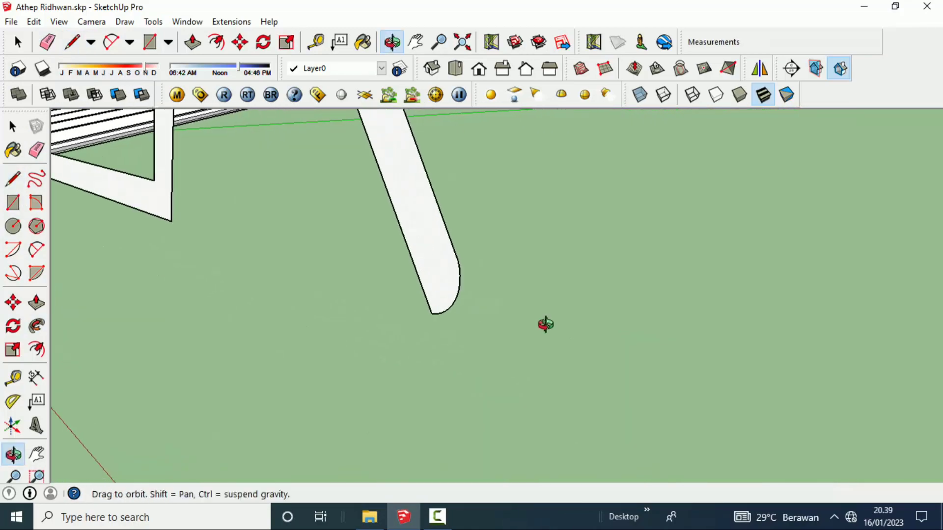
mouse_move(483, 316)
middle_down()
mouse_move(448, 280)
mouse_move(432, 296)
middle_up()
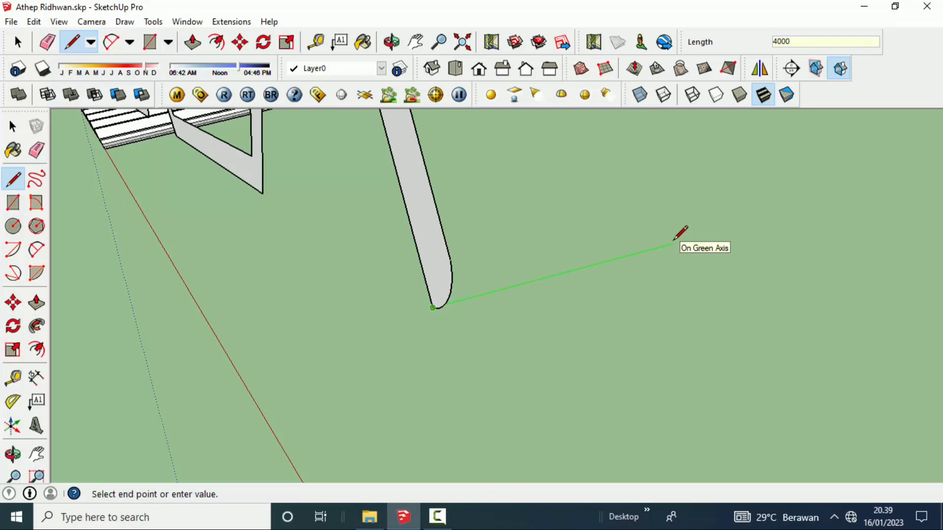
- Select the new 4000 mm path edge
click(17, 43)
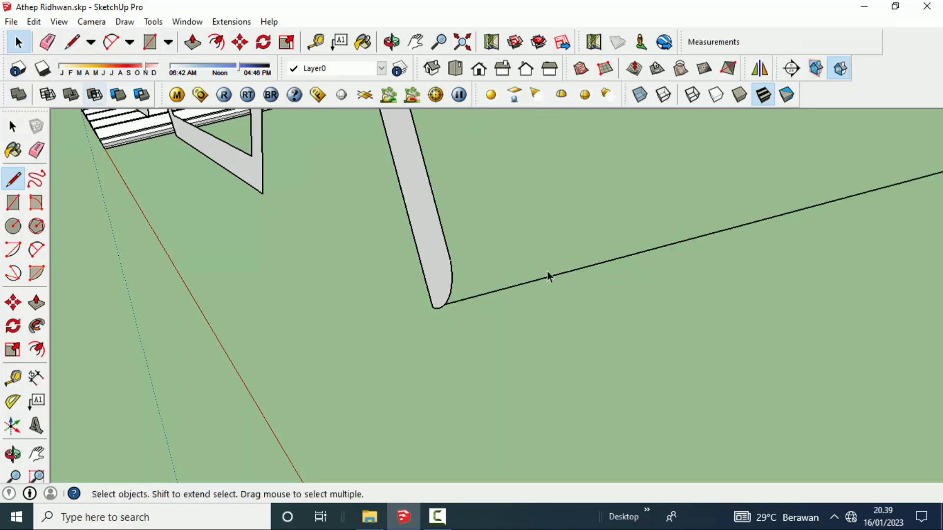
mouse_move(547, 274)
middle_down()
mouse_move(608, 264)
mouse_move(695, 226)
middle_up()
drag(694, 226, 644, 309)
scroll(644, 309, down, 5)
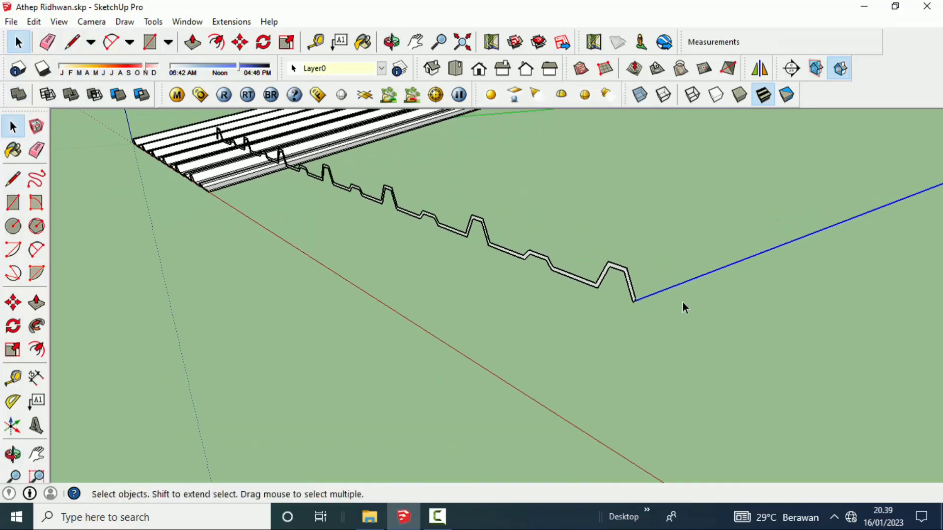
mouse_move(682, 307)
middle_down()
mouse_move(825, 267)
mouse_move(795, 290)
middle_up()
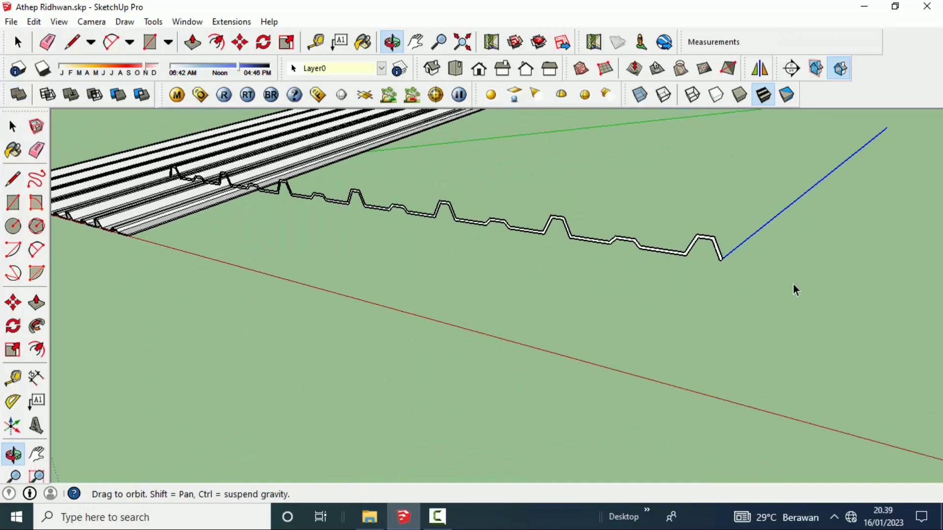
- Attempt a Follow Me sweep of the profile along the path, then cancel it
click(42, 354)
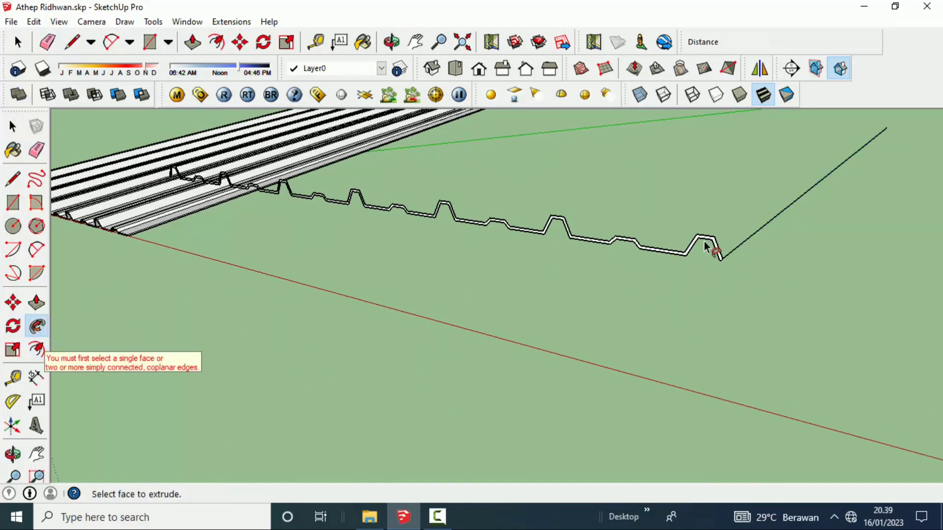
scroll(712, 244, up, 1)
scroll(713, 246, up, 1)
scroll(715, 247, up, 1)
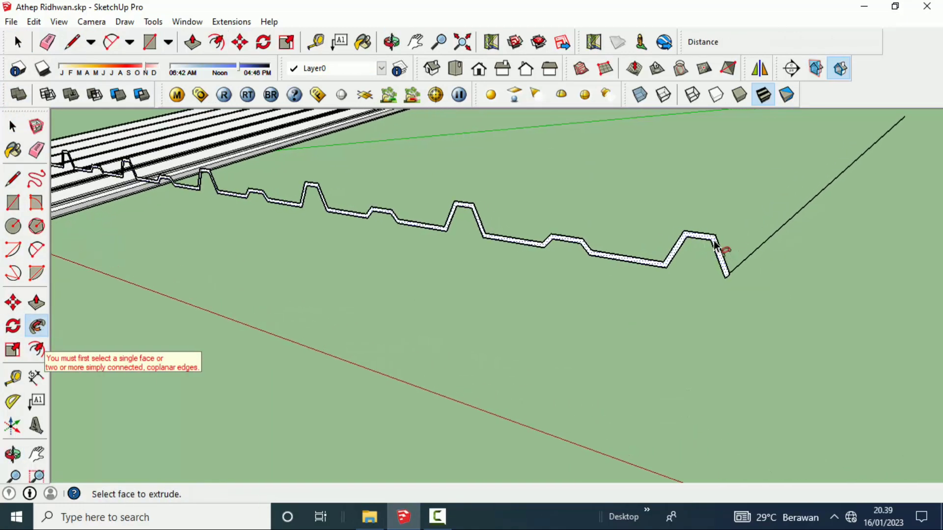
scroll(716, 248, up, 1)
click(716, 248)
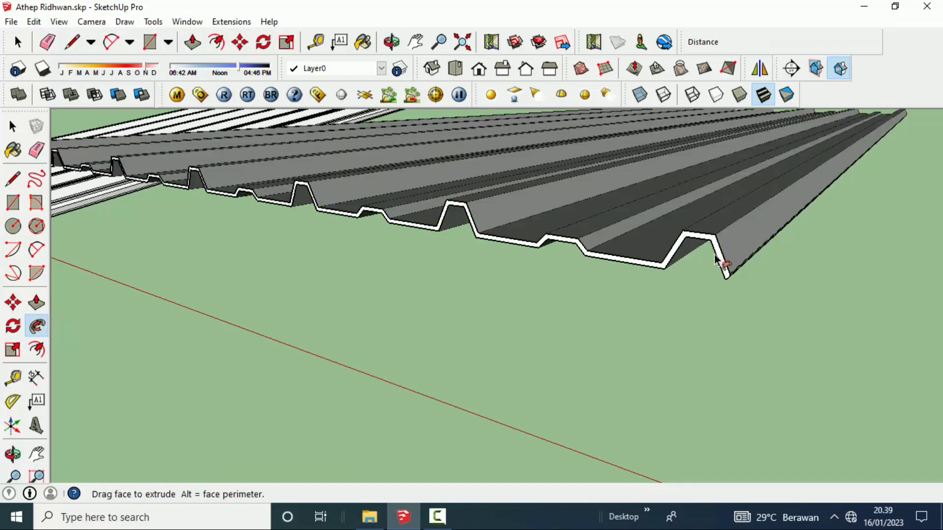
mouse_move(632, 320)
middle_down()
mouse_move(666, 304)
mouse_move(651, 308)
middle_up()
key(Escape)
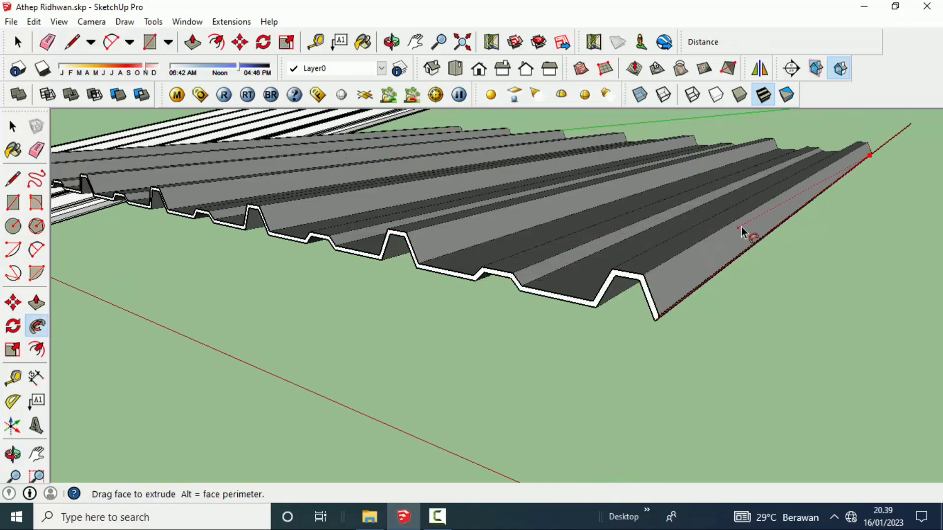
key(Escape)
scroll(558, 323, down, 3)
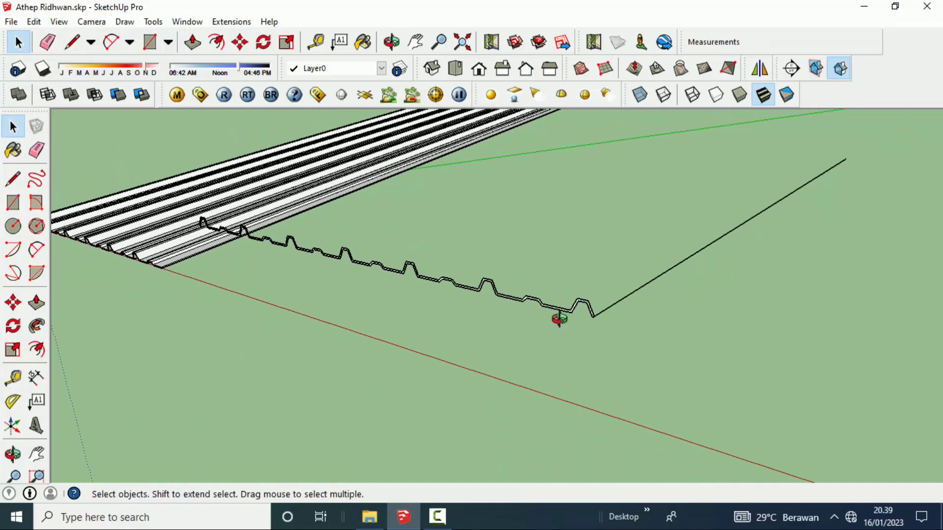
middle_drag(558, 315, 704, 258)
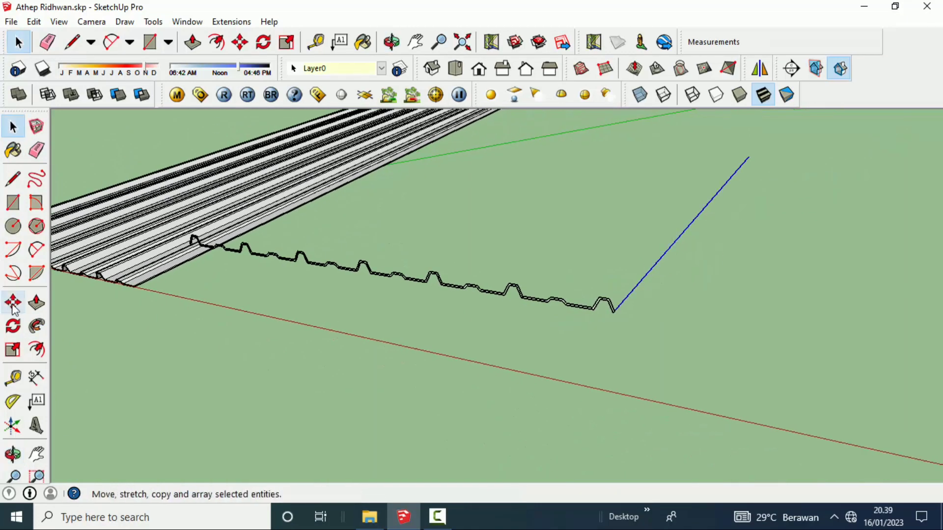
- Sweep the profile face along the 4000 mm path with Follow Me
scroll(621, 311, up, 1)
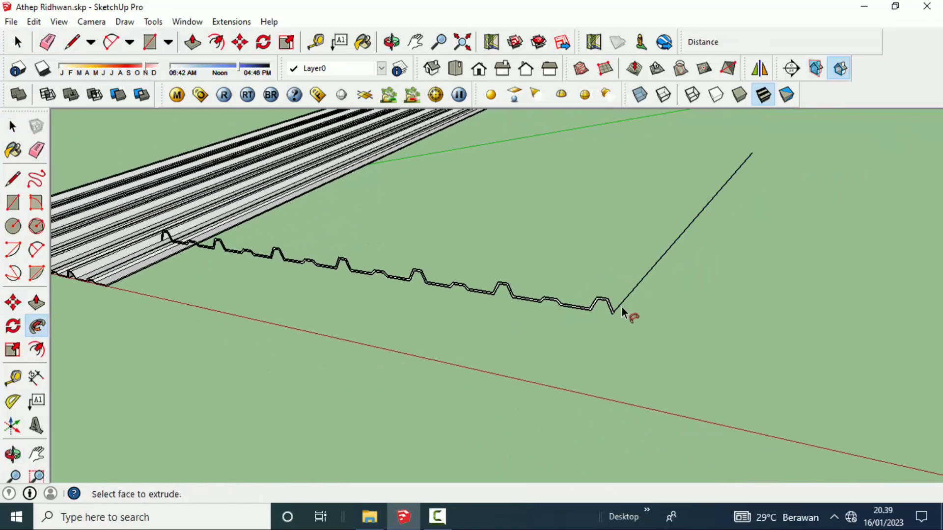
scroll(621, 310, up, 1)
scroll(621, 311, up, 1)
scroll(609, 311, up, 1)
click(593, 306)
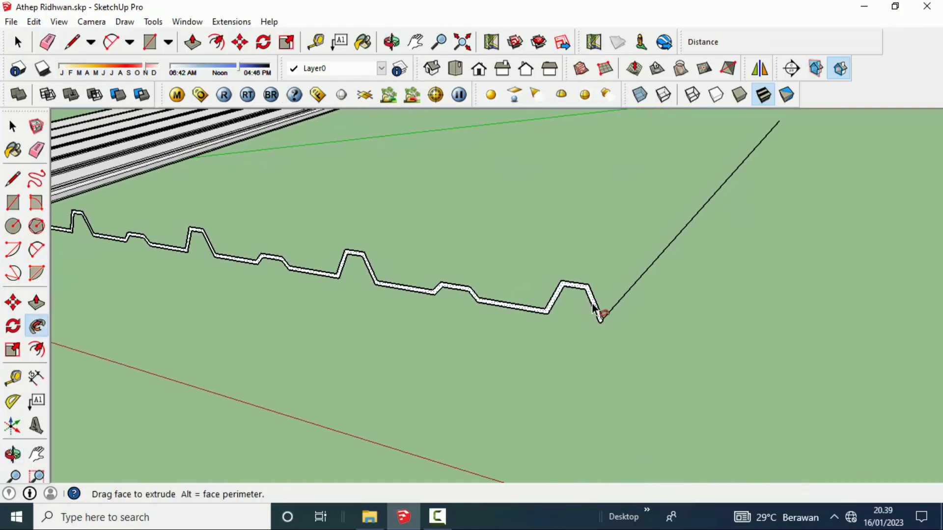
click(593, 307)
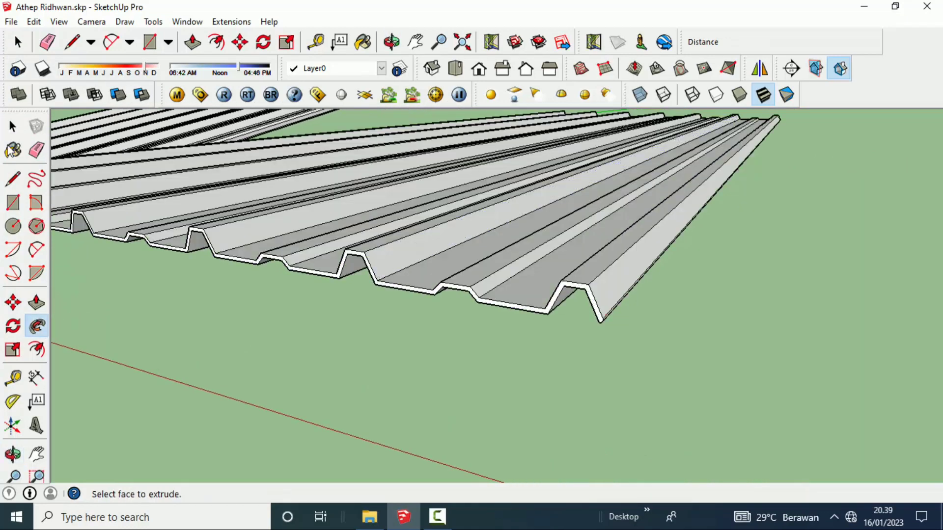
click(13, 127)
scroll(461, 296, down, 1)
scroll(488, 311, down, 3)
mouse_move(488, 312)
middle_down()
mouse_move(515, 358)
mouse_move(563, 314)
mouse_move(509, 270)
middle_up()
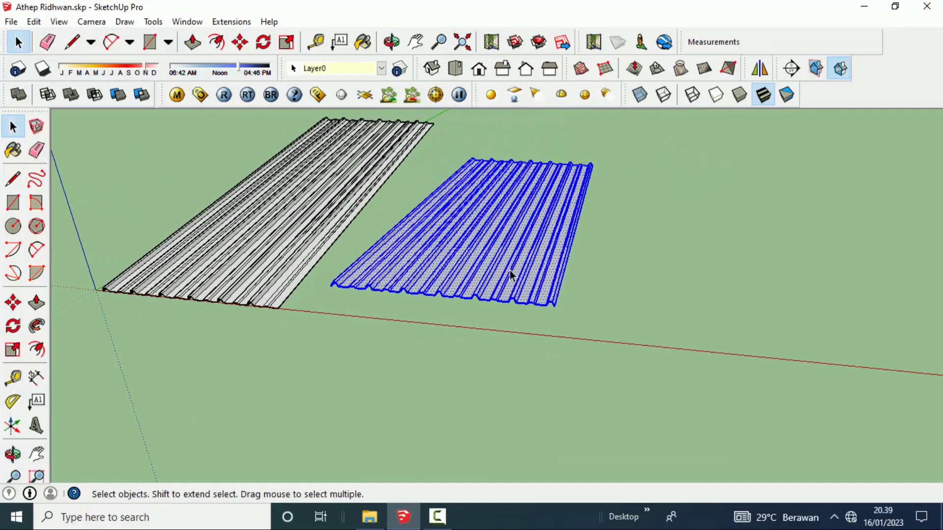
- Make the new corrugated sheet a group via its right-click menu
click(510, 270)
right_click(510, 270)
click(574, 131)
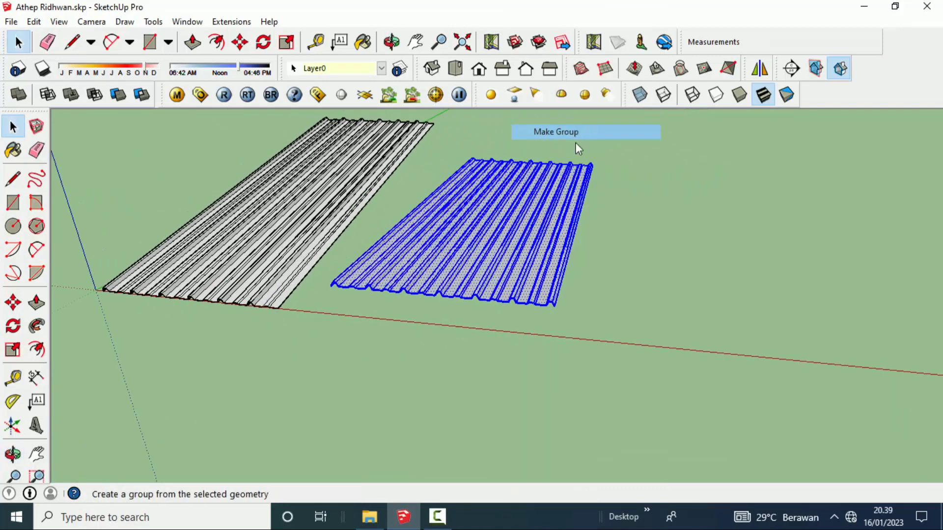
scroll(641, 285, up, 1)
scroll(641, 284, up, 2)
scroll(559, 277, up, 2)
mouse_move(511, 280)
middle_down()
mouse_move(358, 226)
mouse_move(674, 296)
middle_up()
scroll(675, 301, up, 2)
mouse_move(594, 307)
middle_down()
mouse_move(558, 236)
mouse_move(497, 381)
middle_up()
- Orbit lower around both sheets, selecting all and then clearing the selection
click(496, 381)
scroll(393, 353, up, 2)
mouse_move(325, 334)
middle_down()
mouse_move(275, 312)
mouse_move(246, 321)
mouse_move(273, 269)
mouse_move(260, 294)
mouse_move(91, 357)
middle_up()
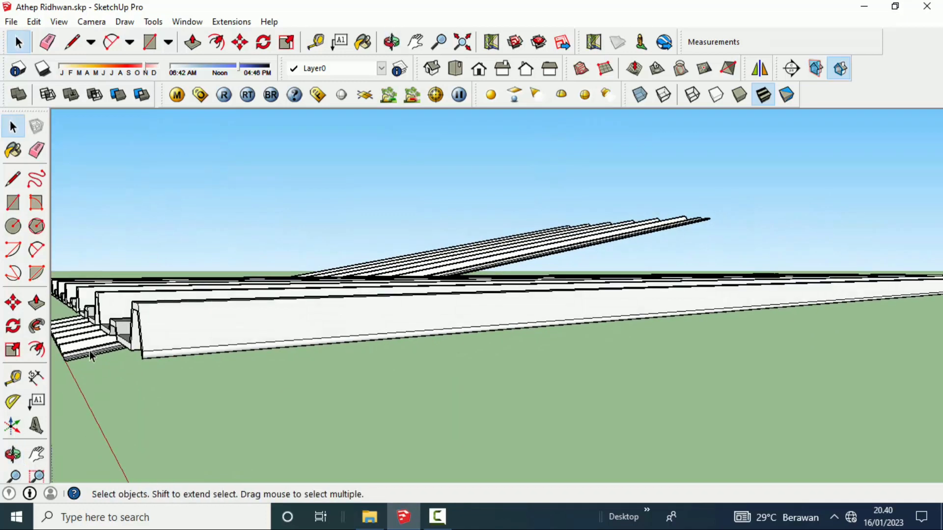
key(ctrl+a)
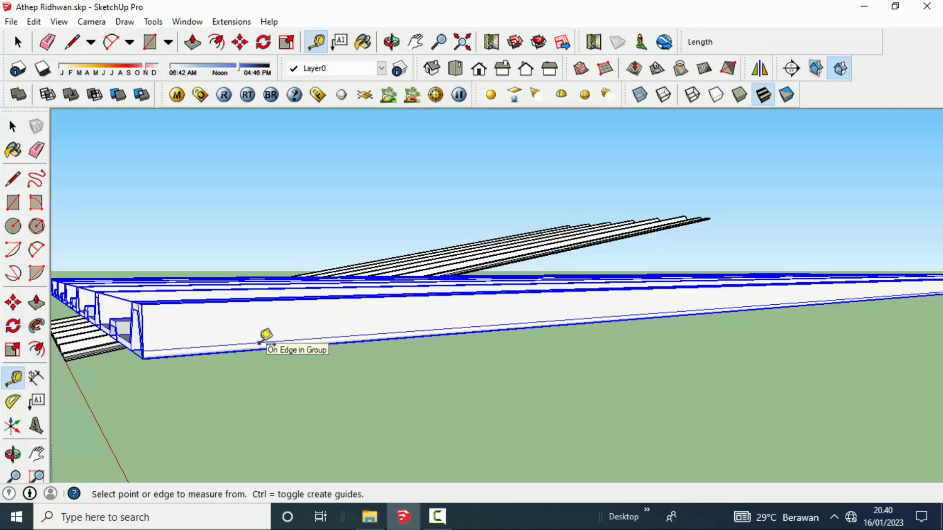
middle_drag(332, 259, 255, 291)
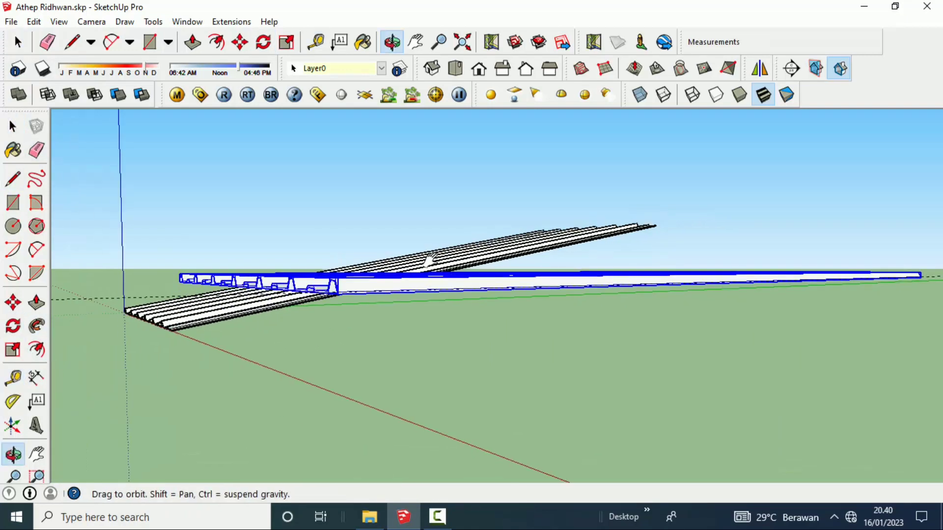
click(170, 360)
- Rotate the grouped sheet 10 degrees upward and erase the stray guide line
middle_drag(235, 359, 431, 333)
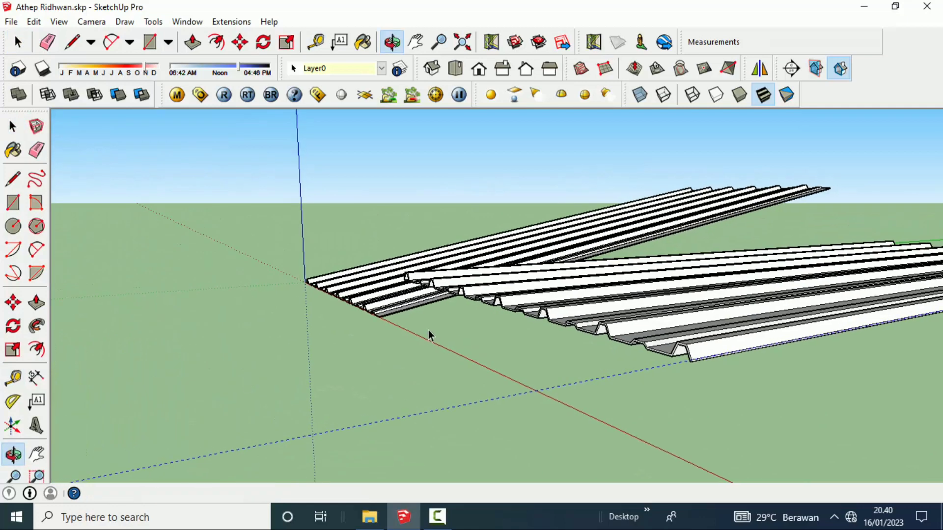
click(566, 307)
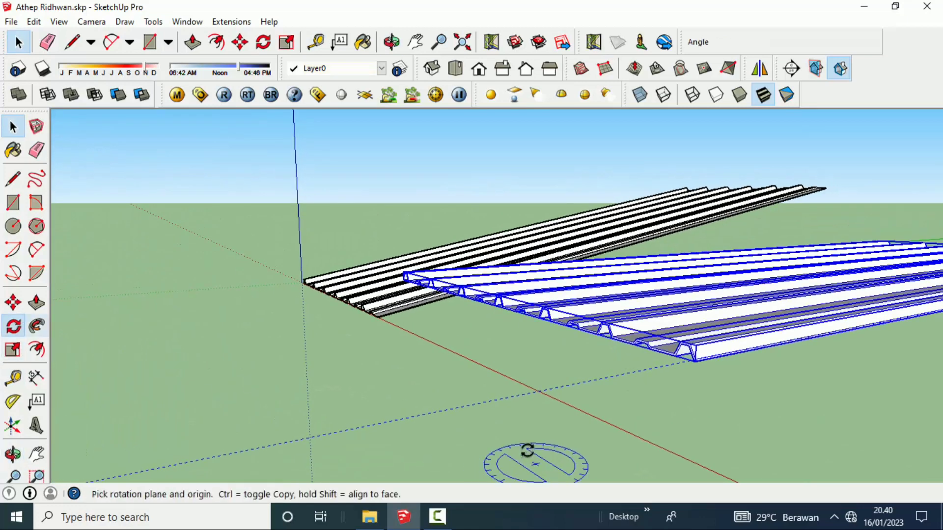
mouse_move(505, 396)
middle_down()
mouse_move(446, 349)
mouse_move(436, 316)
mouse_move(358, 249)
middle_up()
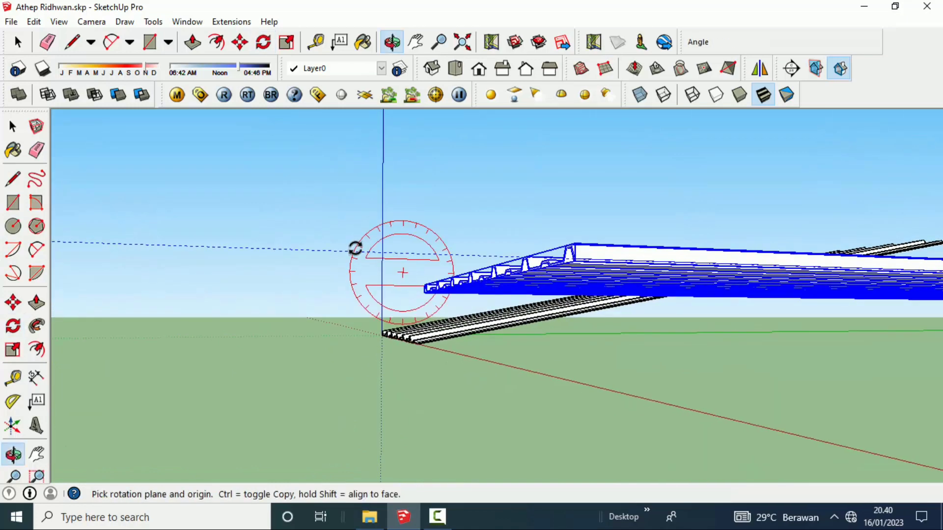
click(436, 254)
text(1)
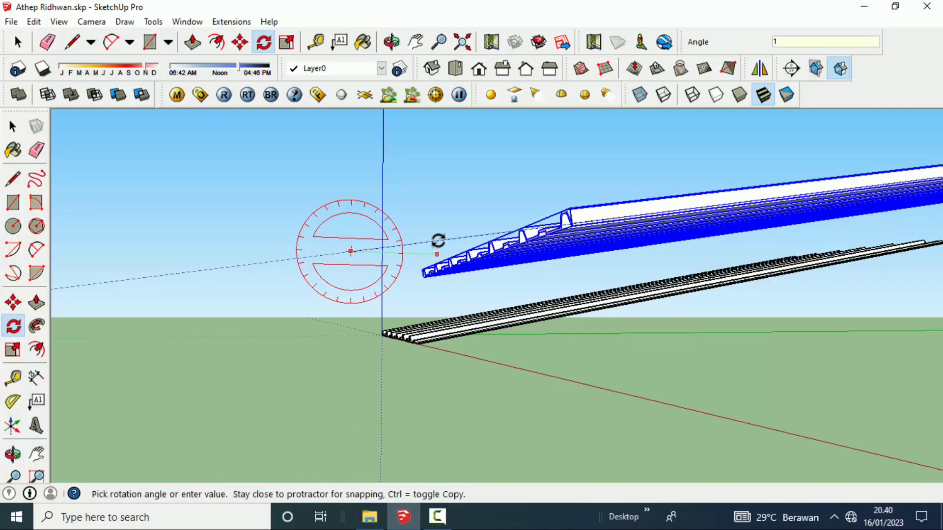
text(0)
key(Return)
click(12, 126)
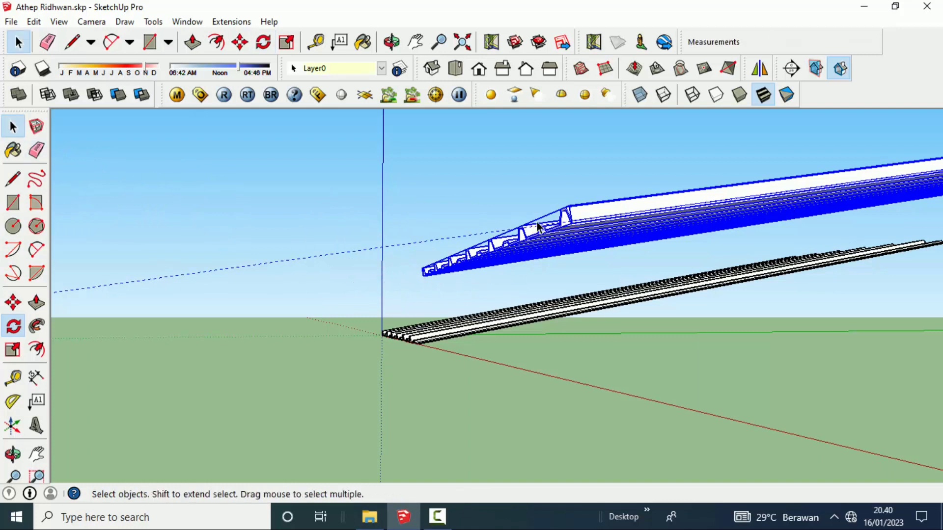
click(511, 216)
click(31, 146)
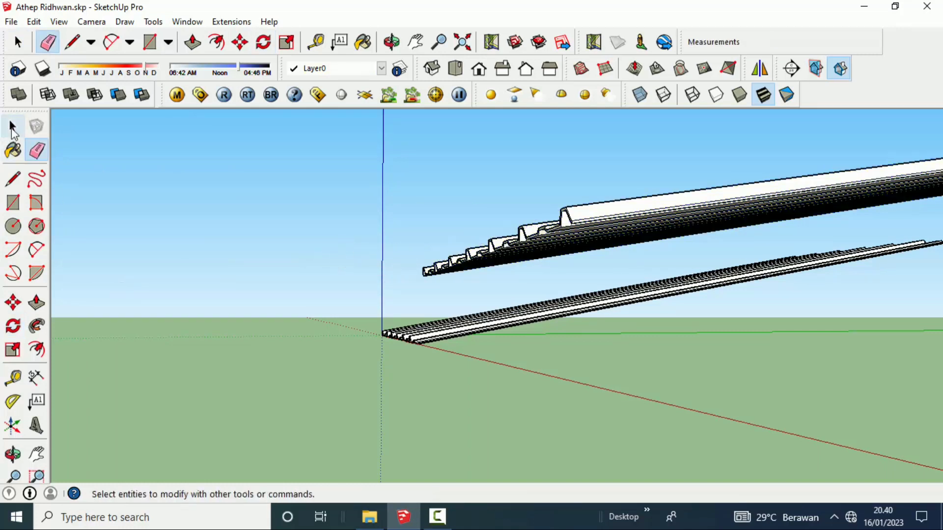
- Move the rotated sheet beside the first sheet, front ends aligned along the red axis
click(617, 220)
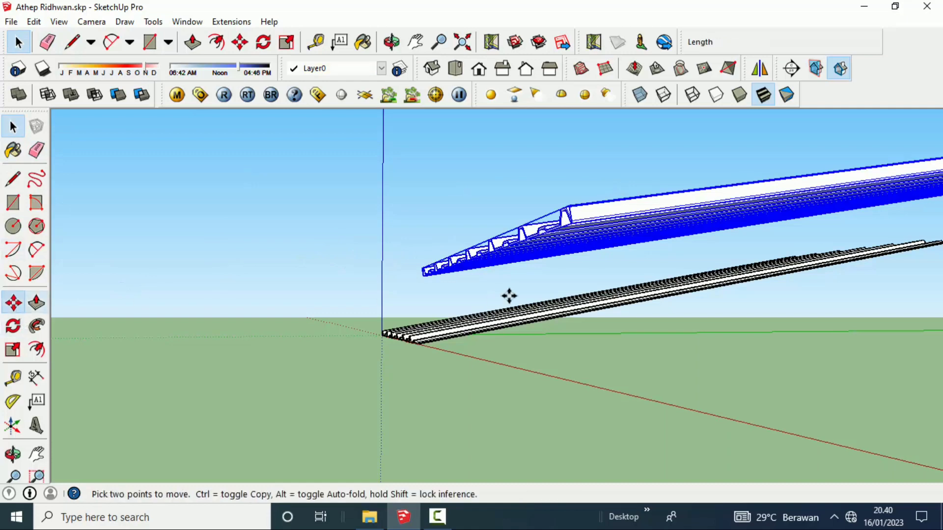
middle_drag(509, 295, 565, 265)
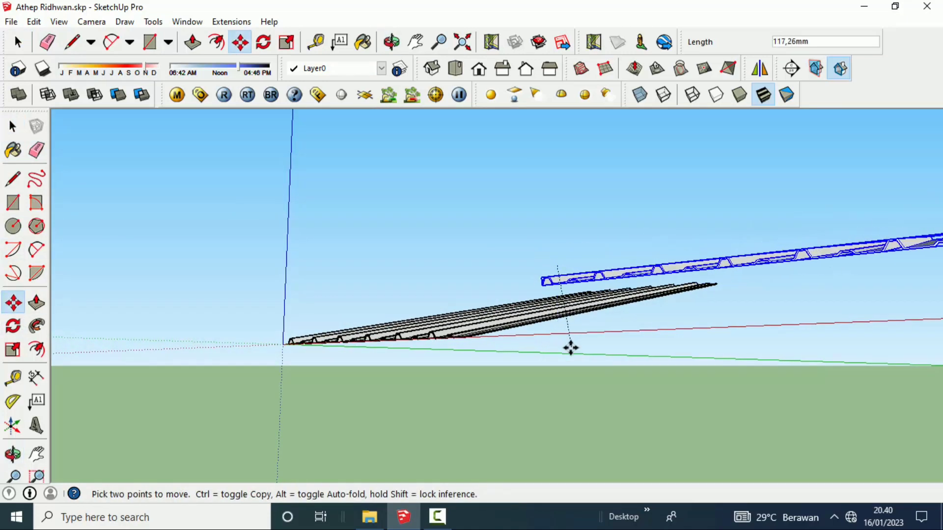
mouse_move(539, 366)
middle_down()
mouse_move(589, 393)
mouse_move(611, 426)
middle_up()
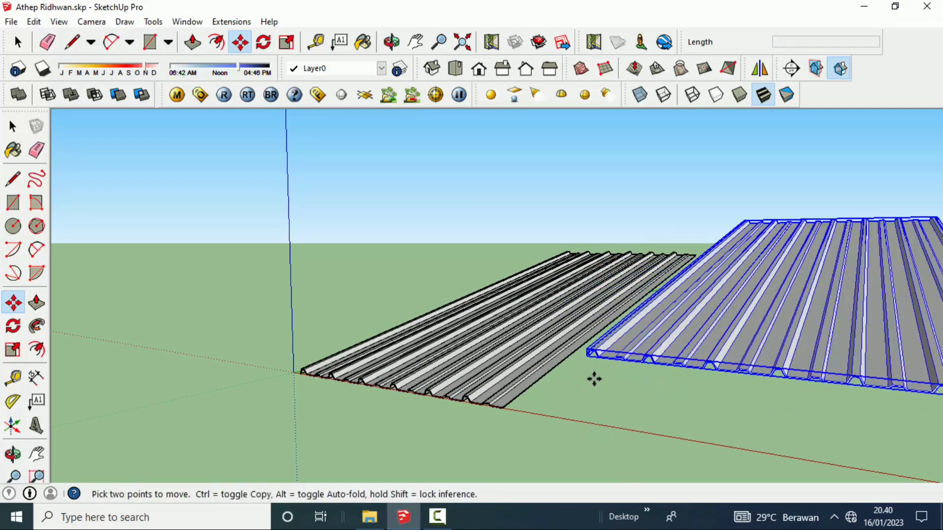
mouse_move(621, 392)
middle_down()
mouse_move(528, 297)
mouse_move(459, 290)
mouse_move(465, 301)
mouse_move(422, 315)
mouse_move(644, 411)
middle_up()
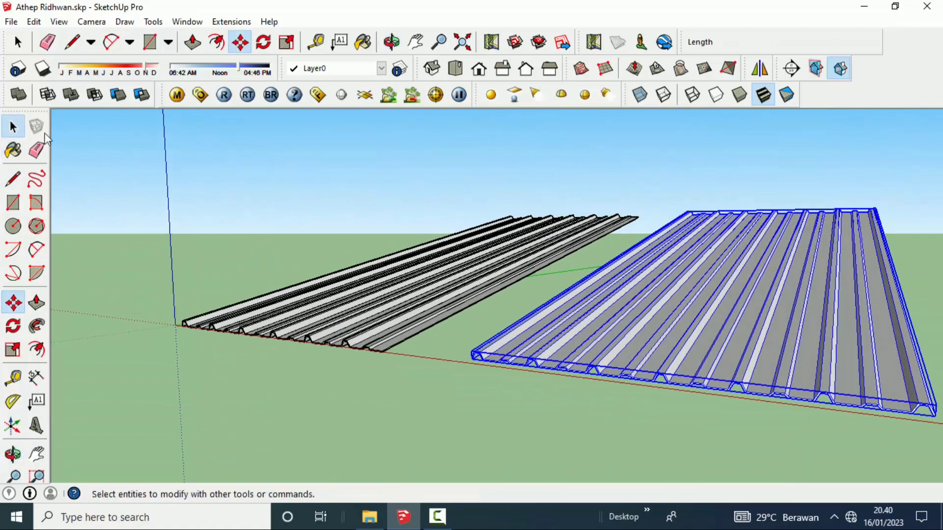
click(12, 127)
mouse_move(389, 232)
middle_down()
mouse_move(662, 291)
mouse_move(378, 129)
middle_up()
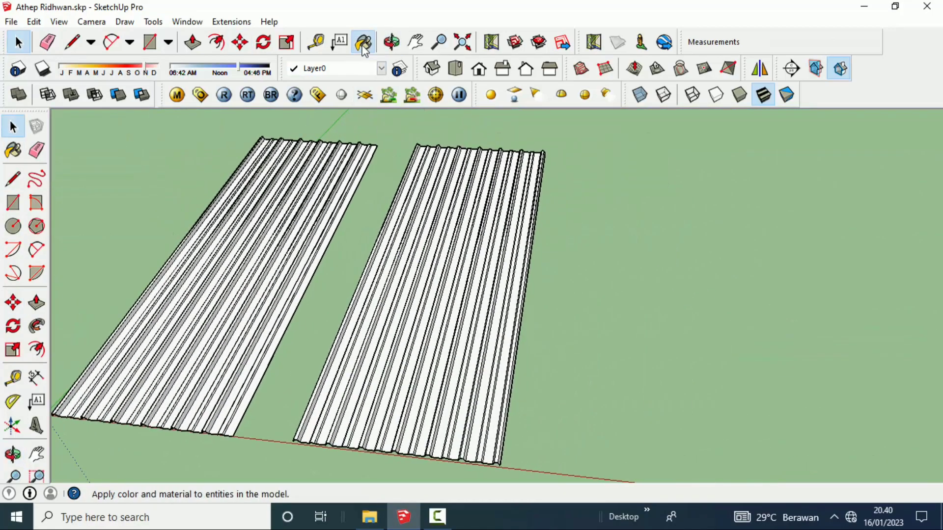
- Paint the right sheet with the 0020_Red colour from Materials
click(362, 46)
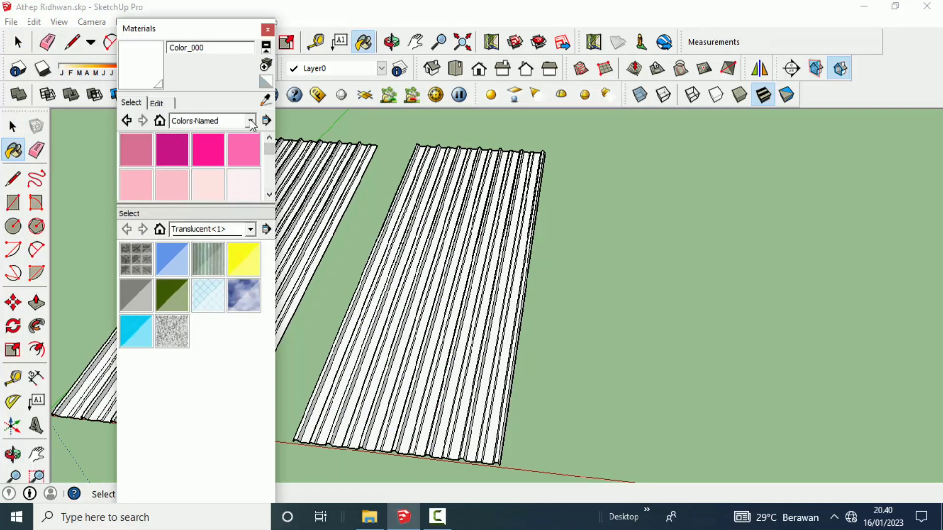
scroll(269, 152, down, 2)
scroll(266, 152, down, 1)
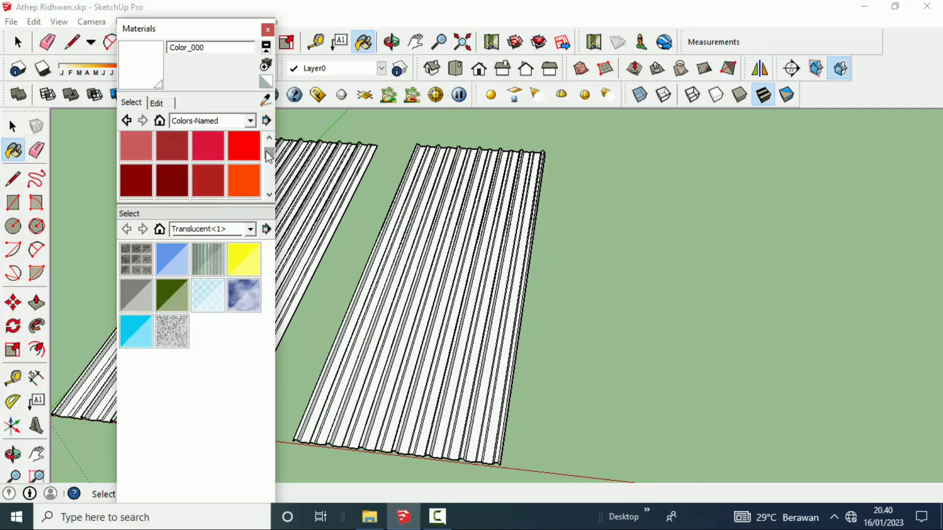
click(244, 147)
click(435, 220)
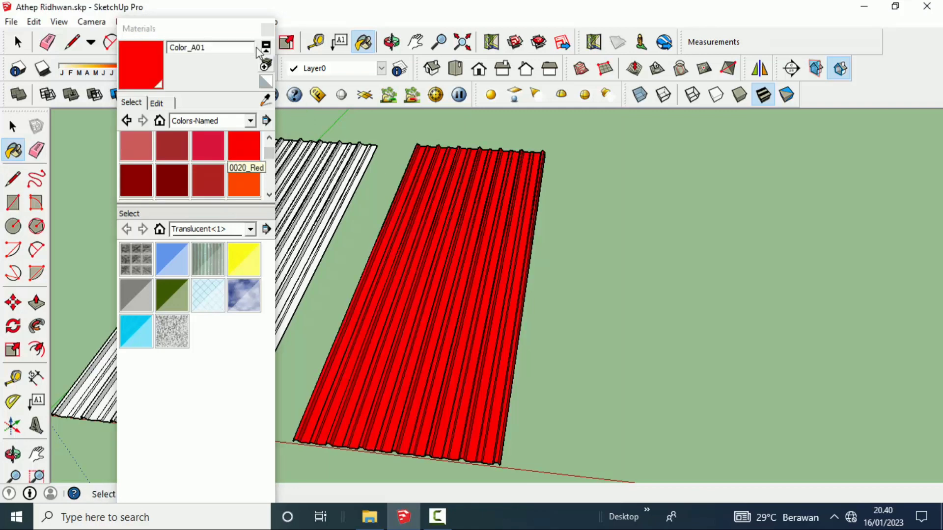
click(267, 30)
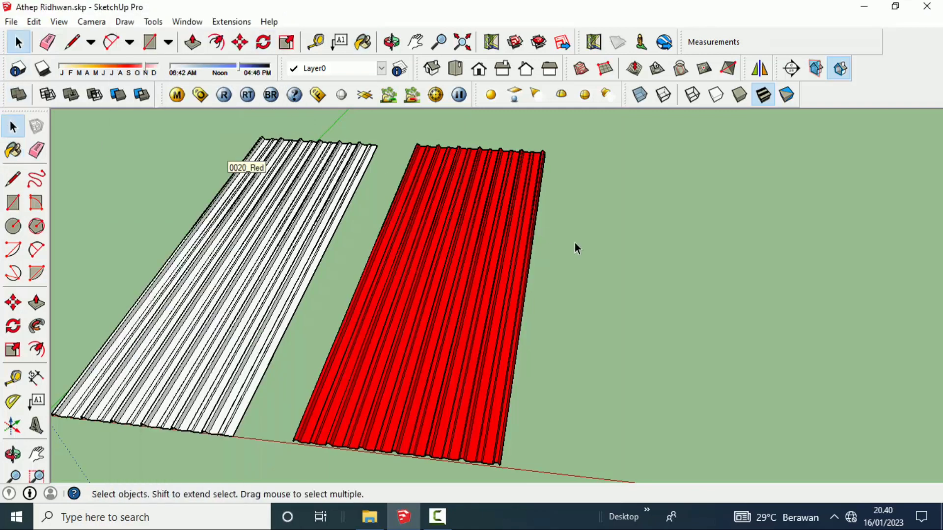
mouse_move(455, 387)
middle_down()
mouse_move(463, 324)
mouse_move(525, 309)
mouse_move(538, 176)
mouse_move(526, 325)
mouse_move(530, 282)
mouse_move(534, 347)
mouse_move(526, 366)
mouse_move(528, 322)
mouse_move(518, 368)
mouse_move(461, 357)
mouse_move(417, 446)
mouse_move(440, 317)
mouse_move(465, 391)
middle_up()
scroll(526, 325, up, 2)
scroll(526, 325, up, 2)
scroll(526, 325, up, 3)
scroll(461, 356, down, 3)
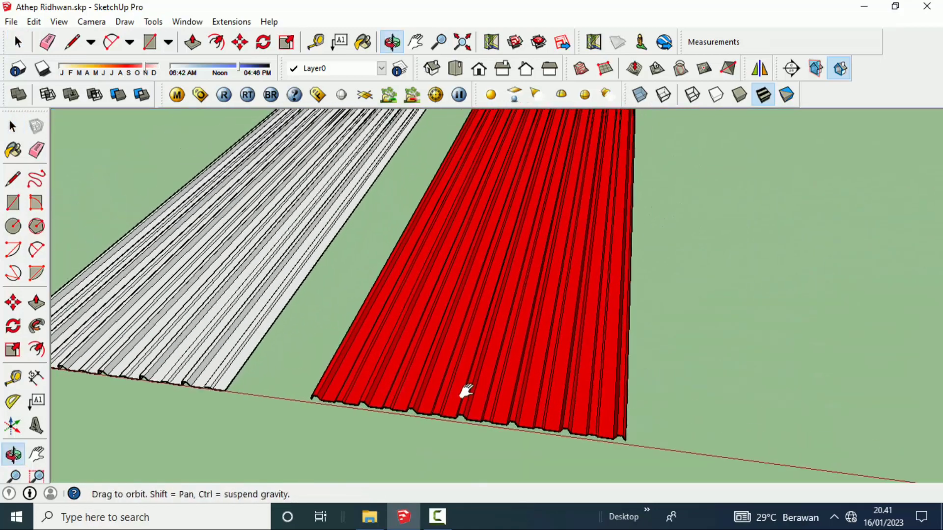
scroll(471, 354, down, 2)
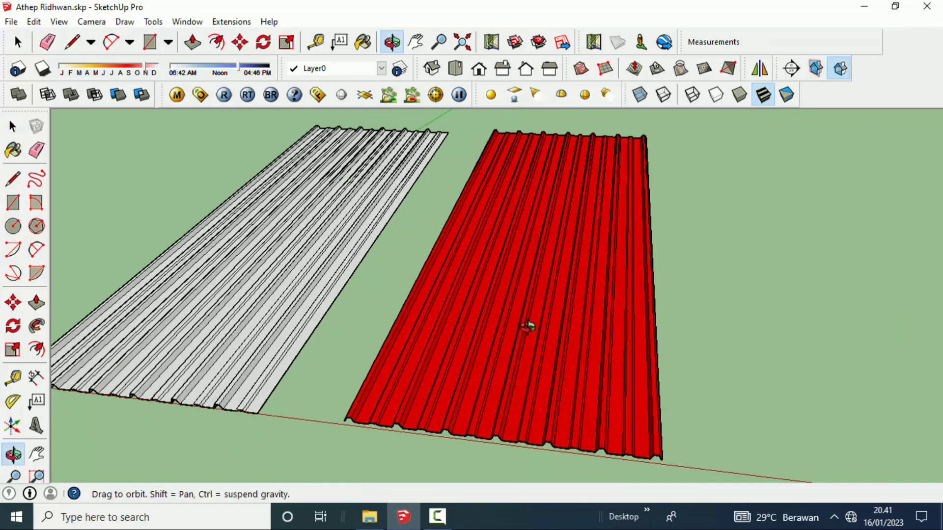